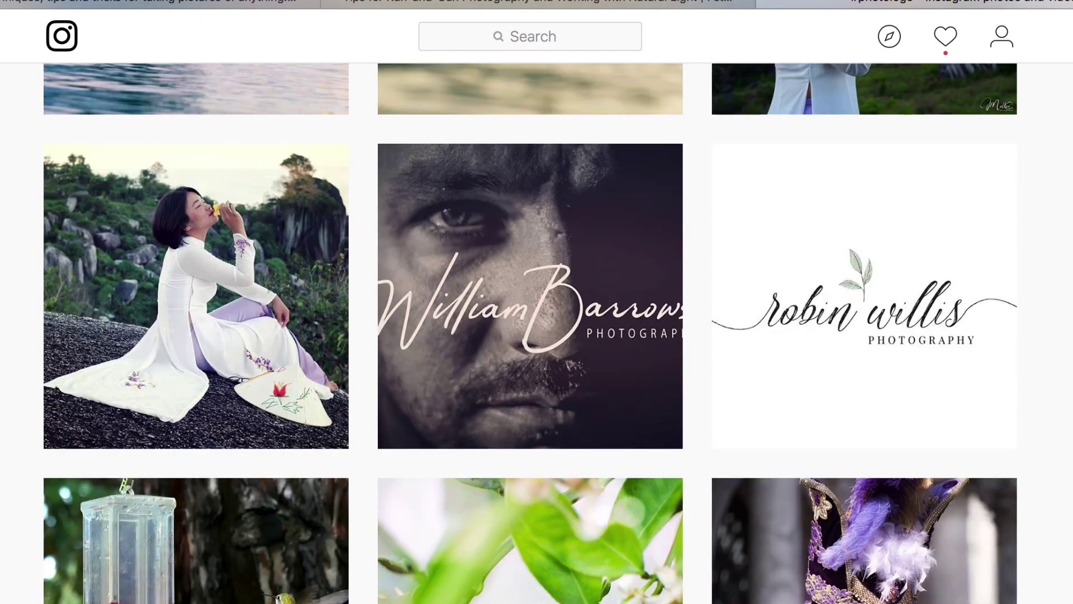
# Step: Show DaFont's Script > Handwritten fonts previewed with the text 'Run N Gun'
pyautogui.scroll(-15, 537, 335)
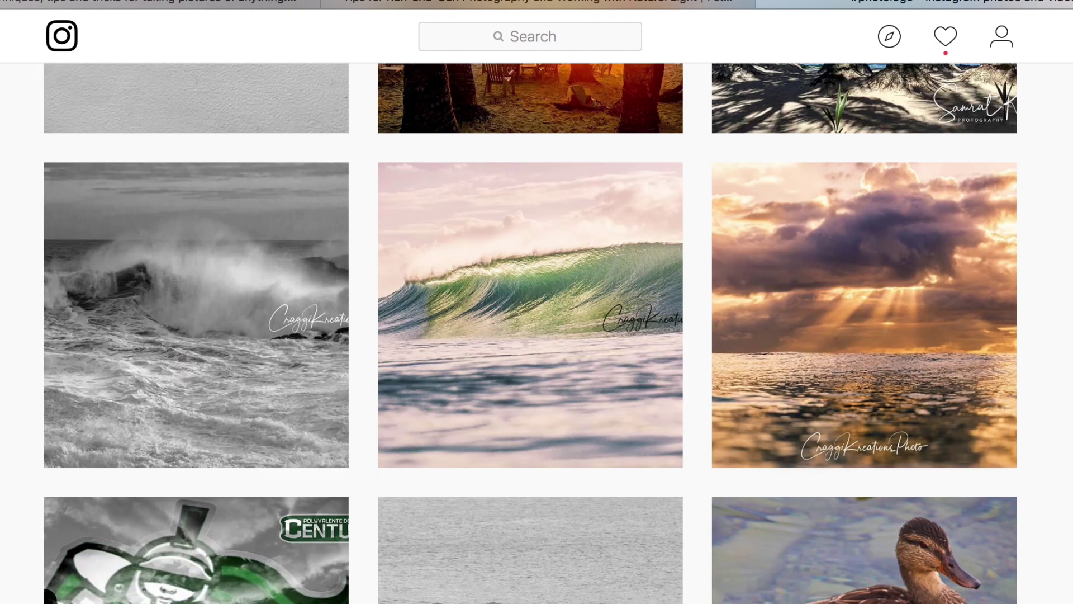
pyautogui.scroll(-10, 536, 335)
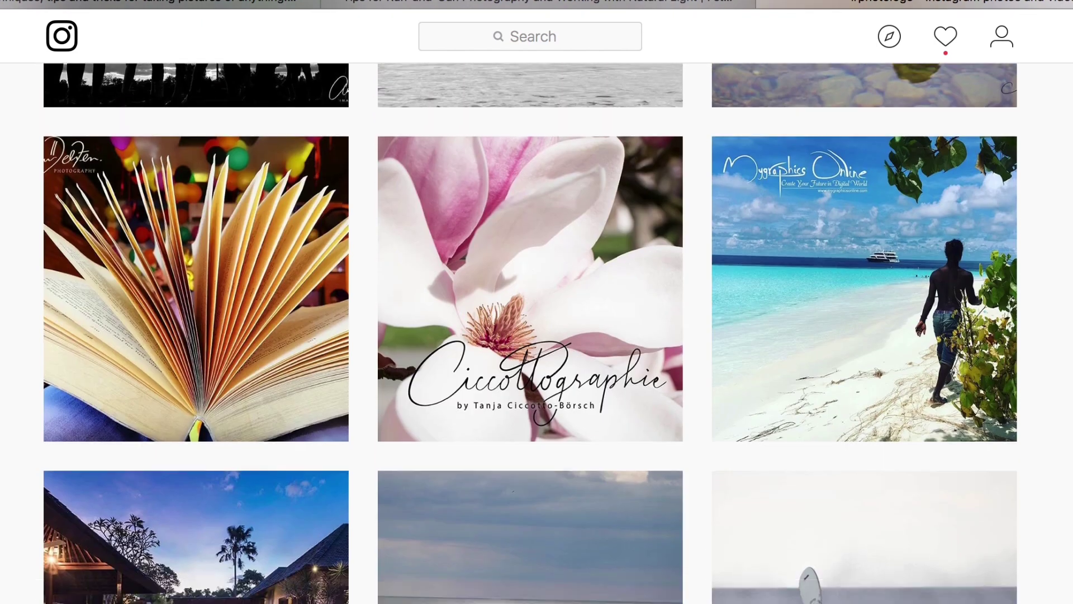
pyautogui.scroll(-13, 536, 335)
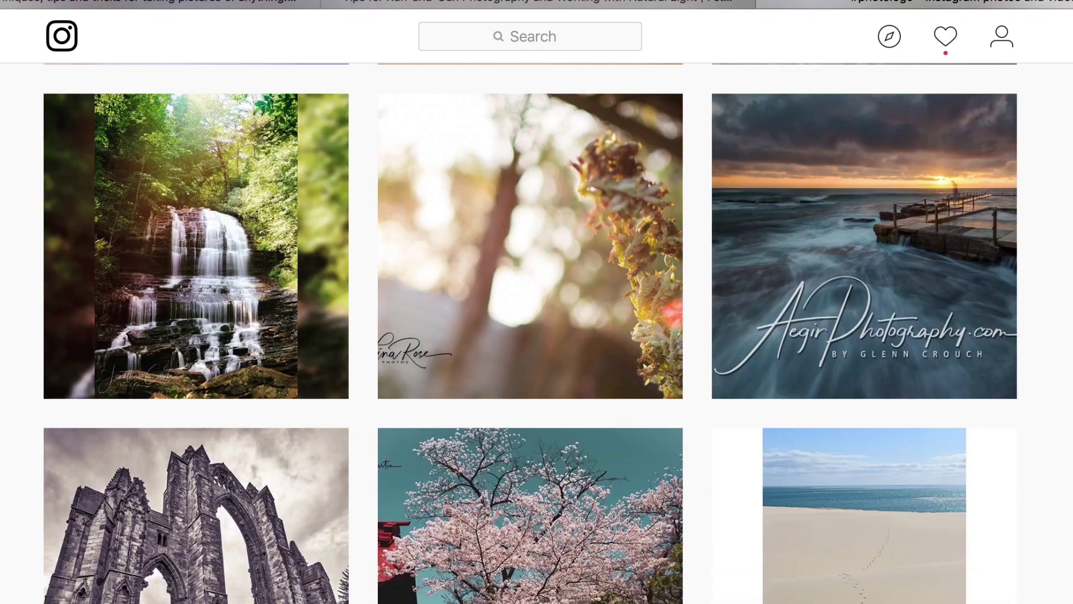
pyautogui.scroll(-9, 536, 335)
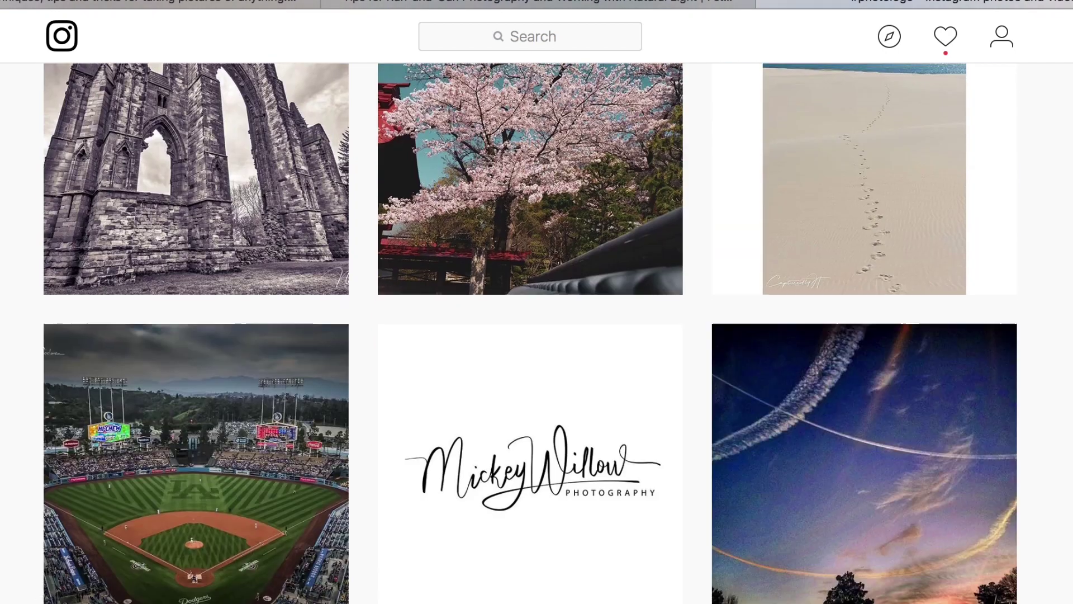
pyautogui.scroll(-4, 537, 335)
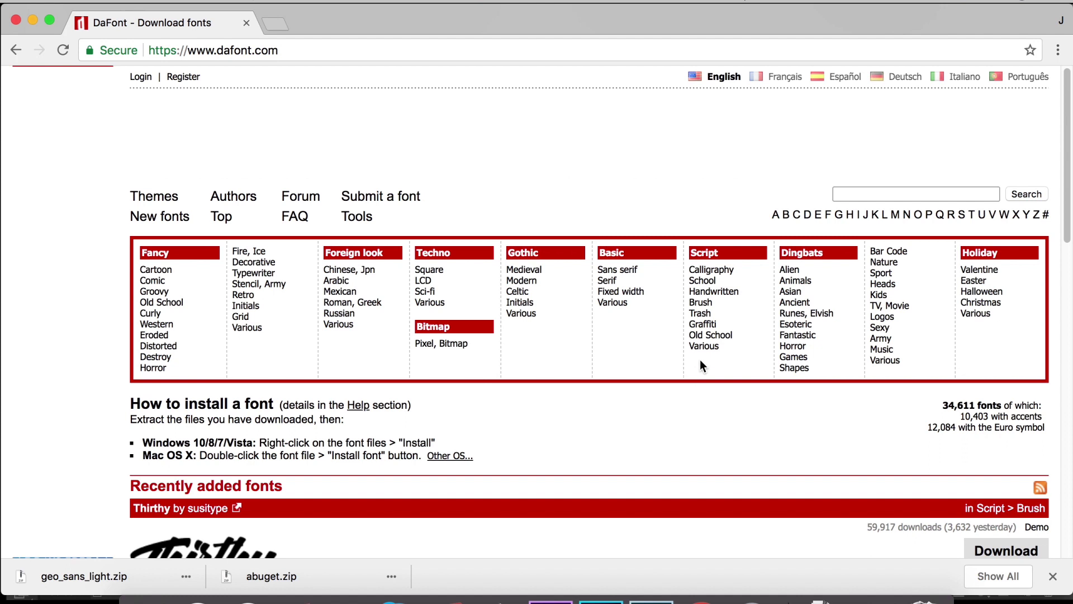
pyautogui.click(725, 295)
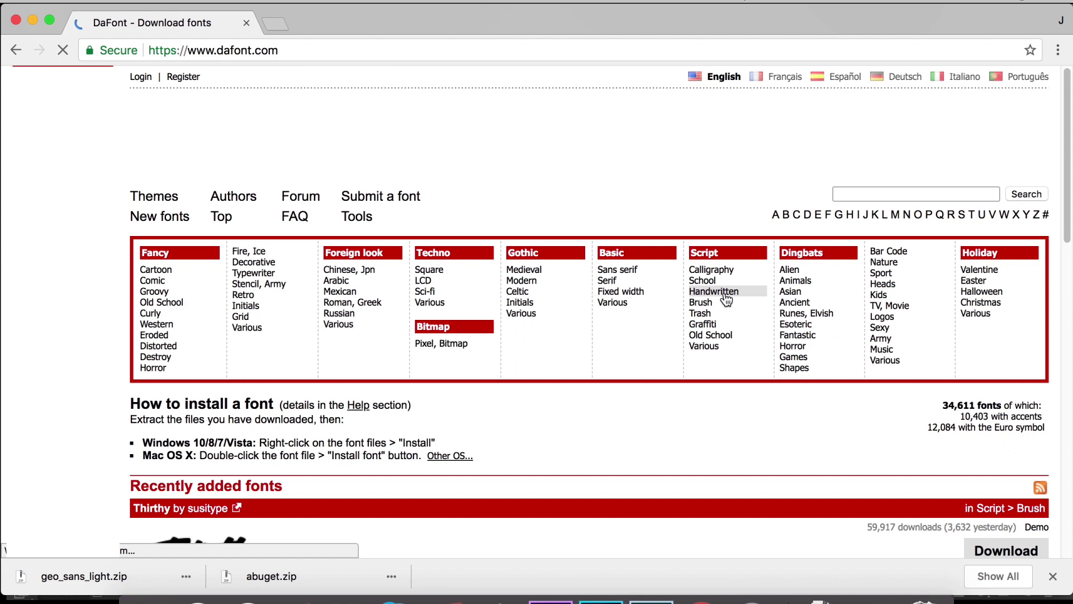
pyautogui.scroll(-5, 307, 258)
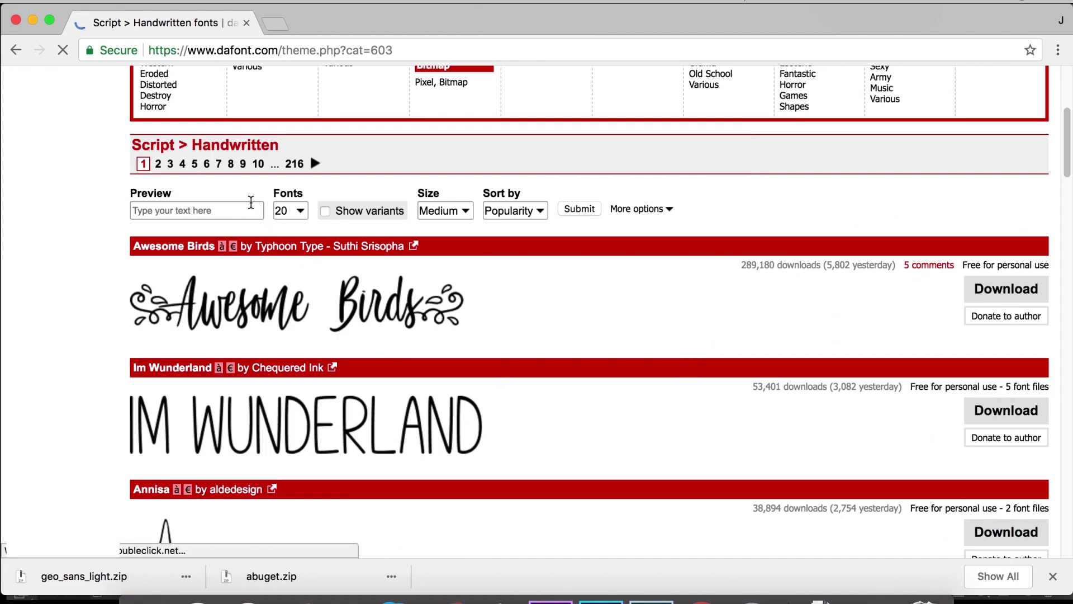
pyautogui.click(248, 208)
pyautogui.write('Ru')
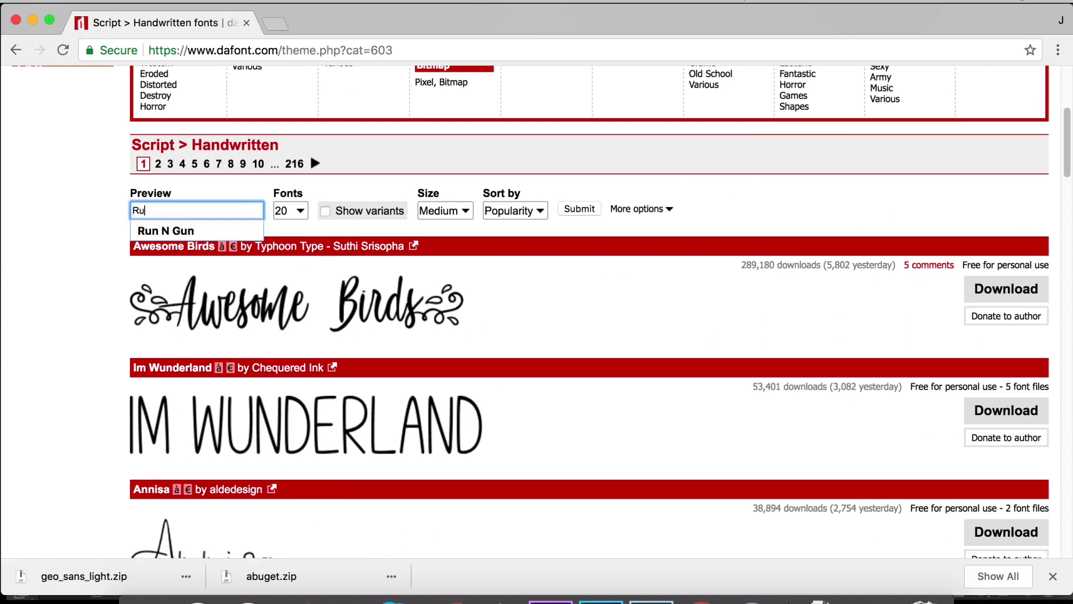
pyautogui.write('n N Gun')
pyautogui.press('Return')
# Step: Limit the handwritten listing to public-domain and 100% free fonts
pyautogui.scroll(-3, 302, 373)
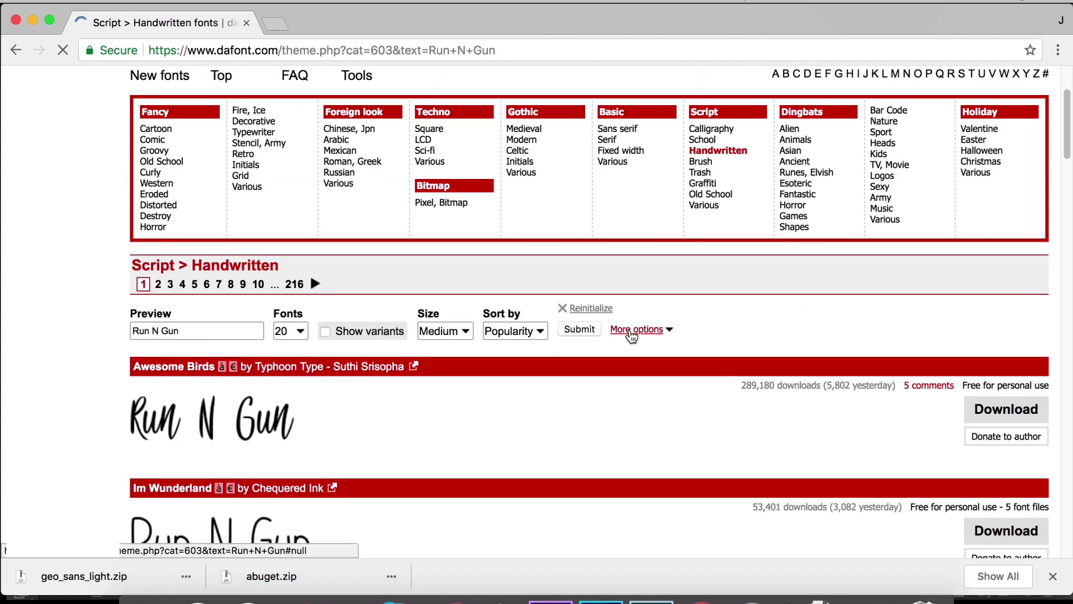
pyautogui.click(630, 330)
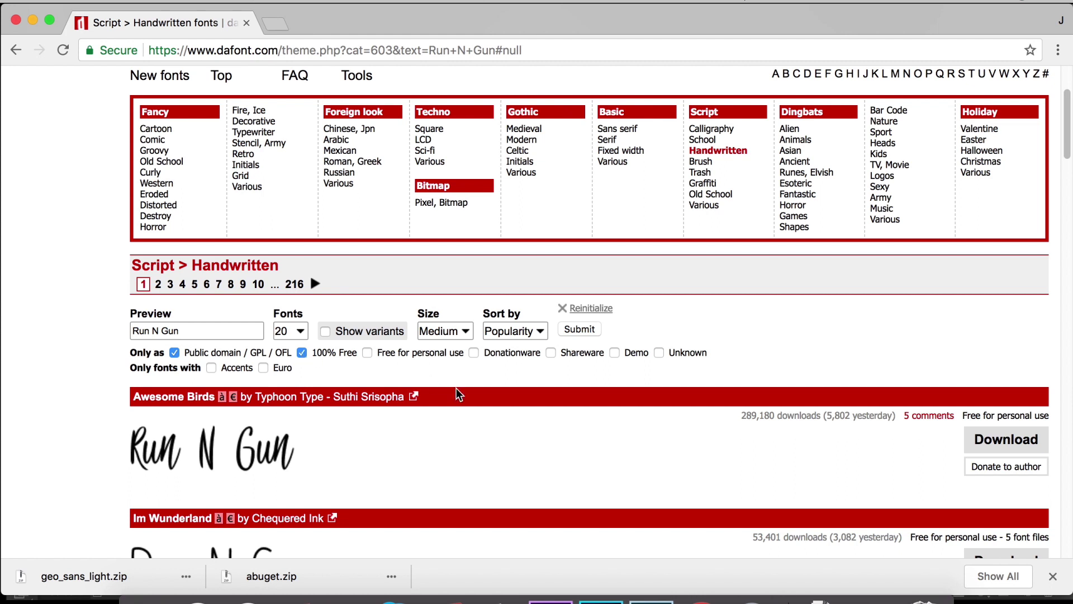
pyautogui.scroll(-5, 456, 388)
pyautogui.scroll(-15, 456, 388)
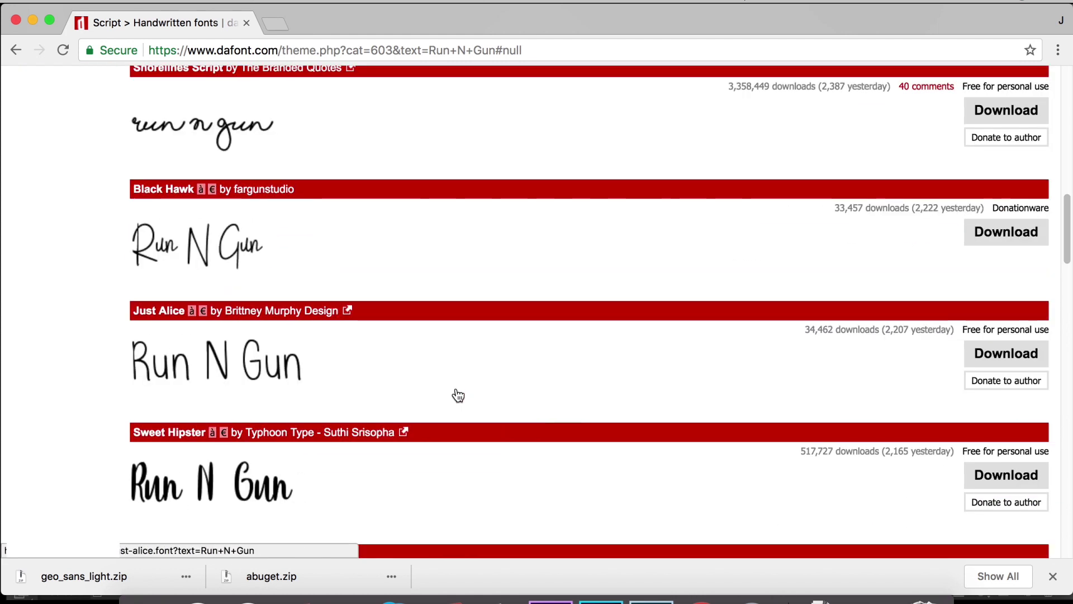
pyautogui.scroll(3, 456, 394)
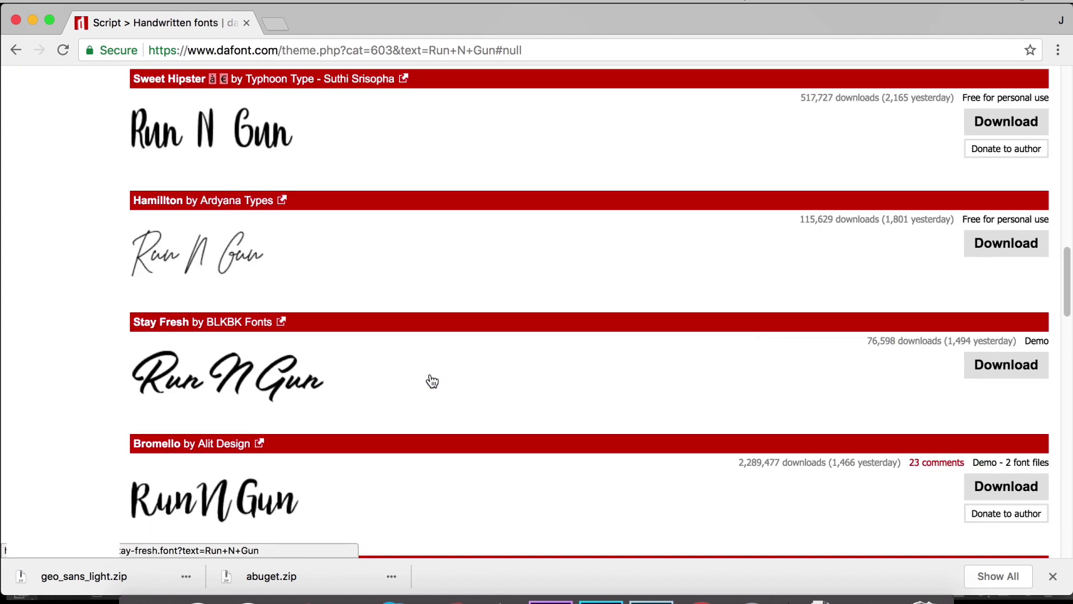
# Step: Download the Hamilton font
pyautogui.click(1001, 247)
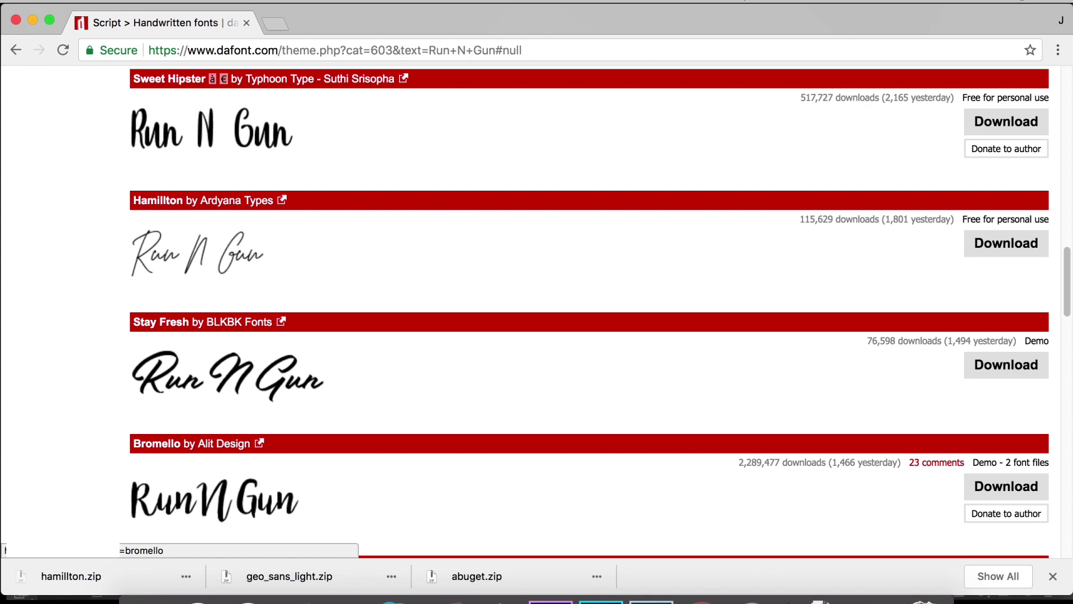
pyautogui.click(1052, 575)
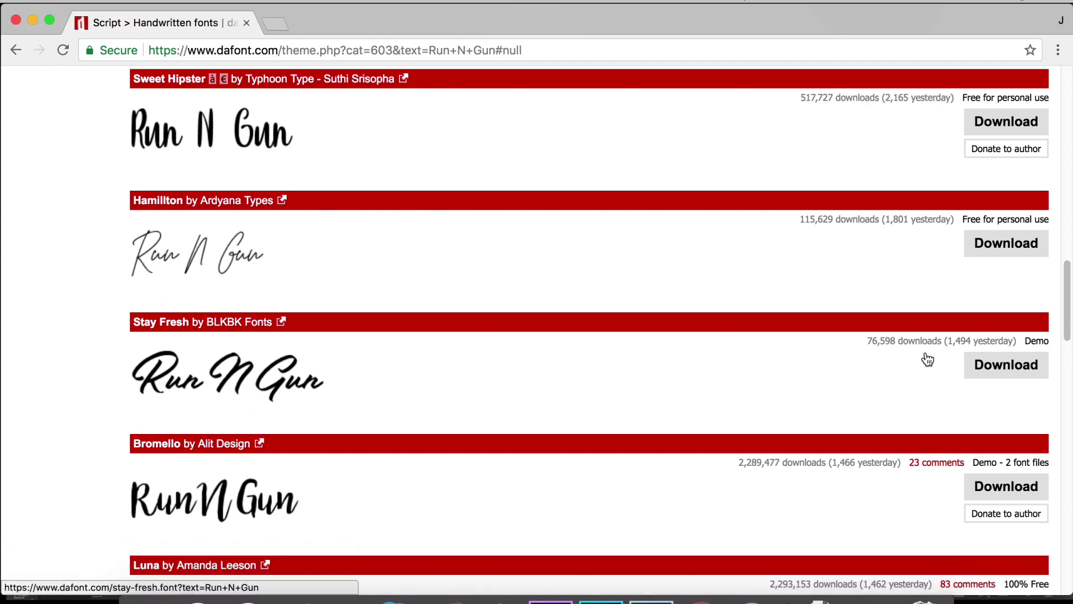
pyautogui.scroll(15, 925, 364)
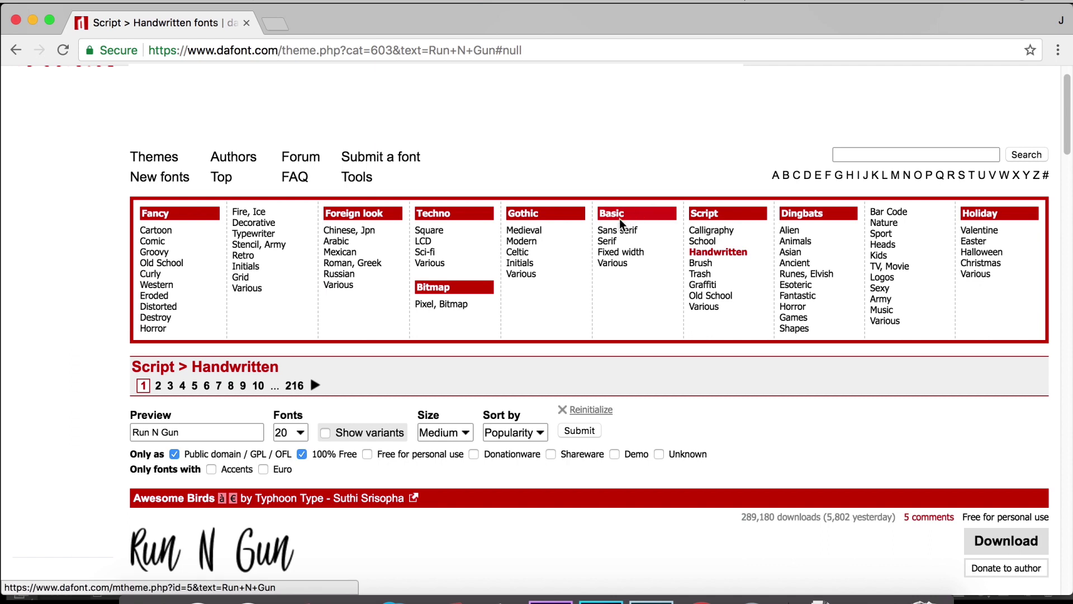
# Step: Show DaFont's Basic > Sans serif fonts previewed with the word 'PHOTOGRAPHY'
pyautogui.click(627, 232)
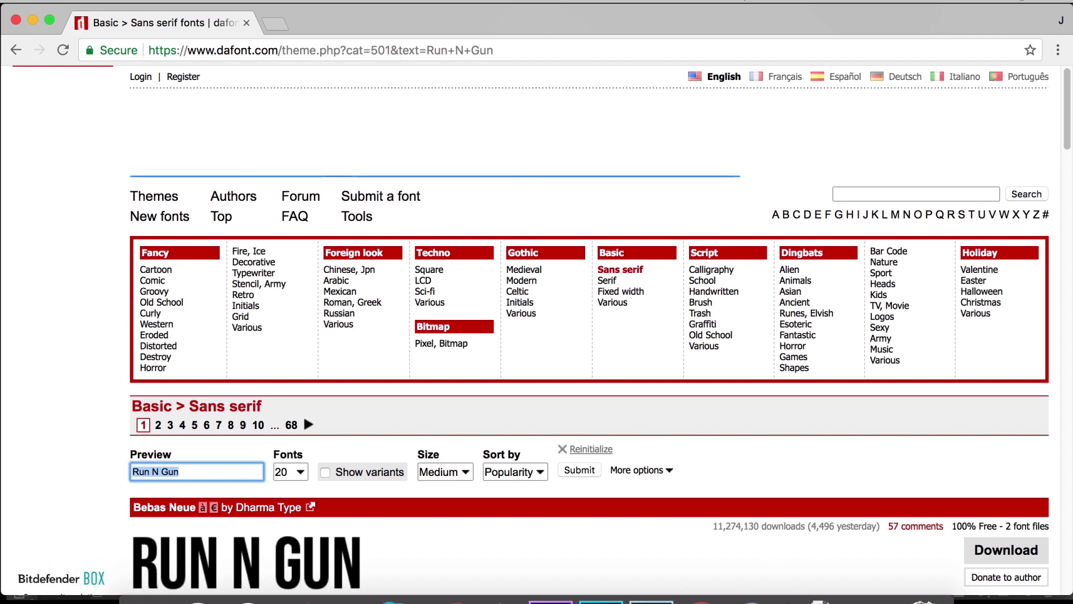
pyautogui.write('I')
pyautogui.press('BackSpace')
pyautogui.write('P')
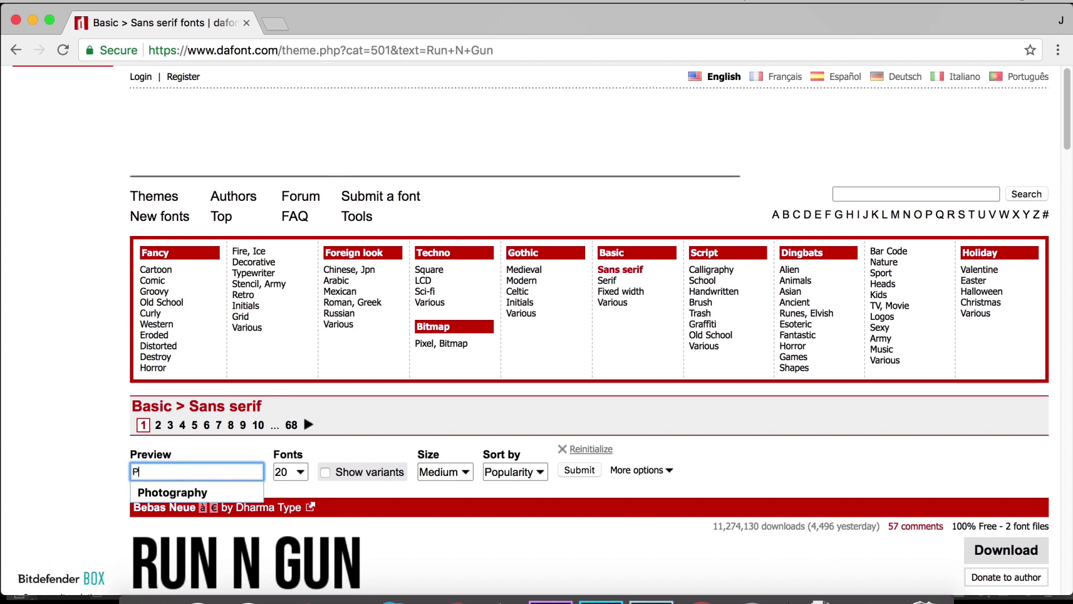
pyautogui.write('HOTOGRAPHY')
pyautogui.press('Return')
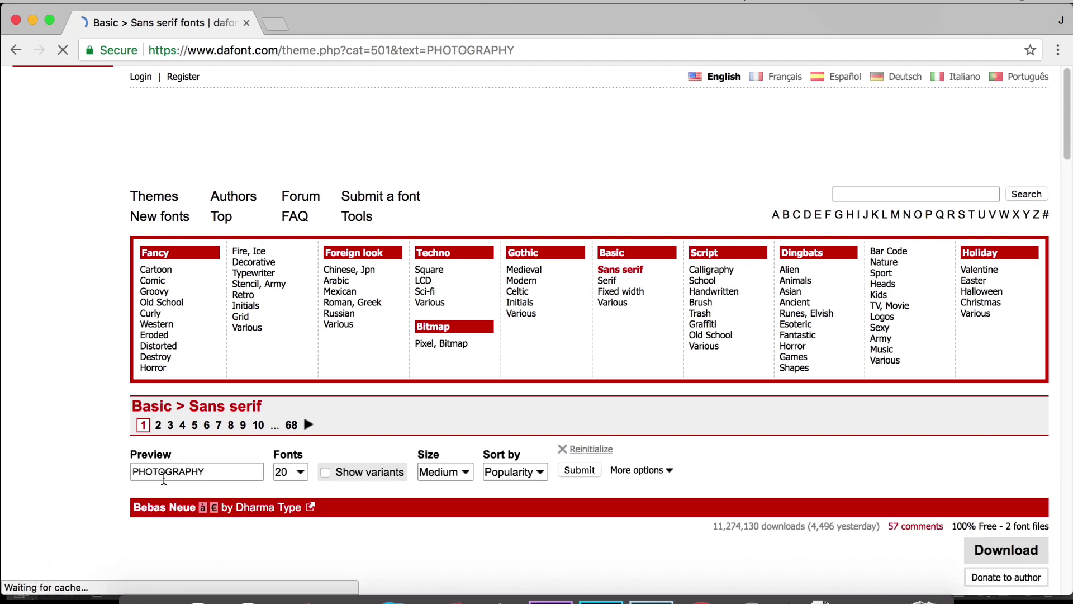
# Step: Find and download the Geo Sans Light font
pyautogui.scroll(-4, 303, 384)
pyautogui.scroll(-5, 343, 455)
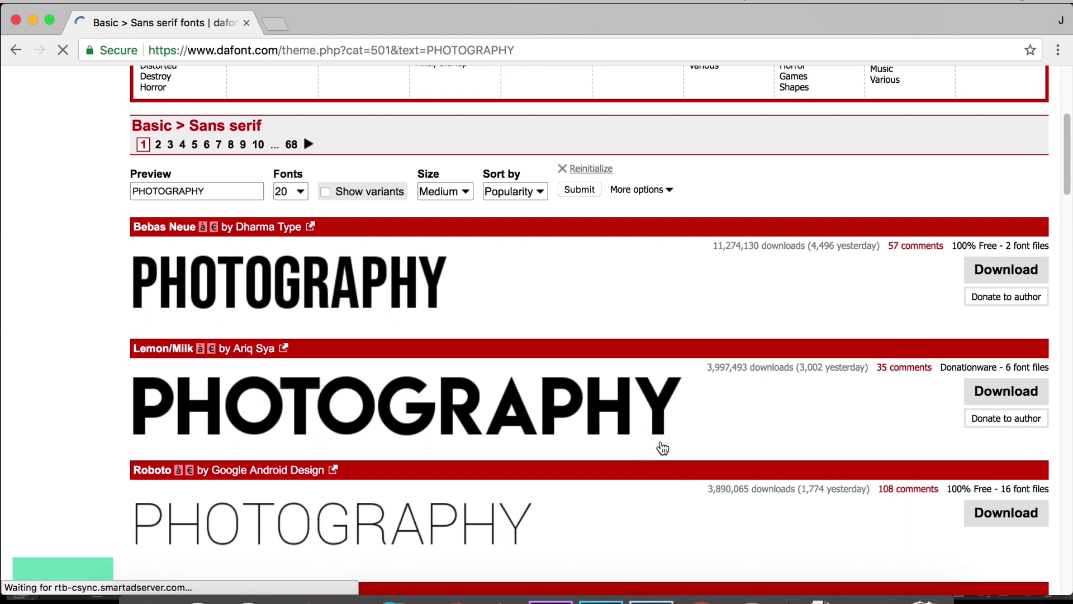
pyautogui.scroll(-14, 668, 447)
pyautogui.scroll(-20, 667, 455)
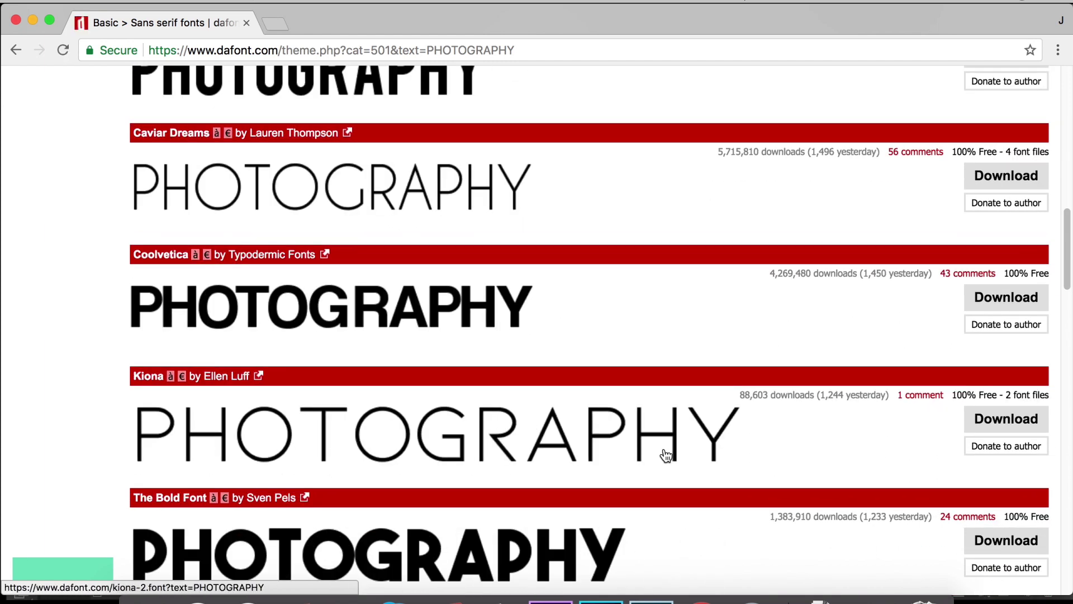
pyautogui.scroll(-10, 664, 456)
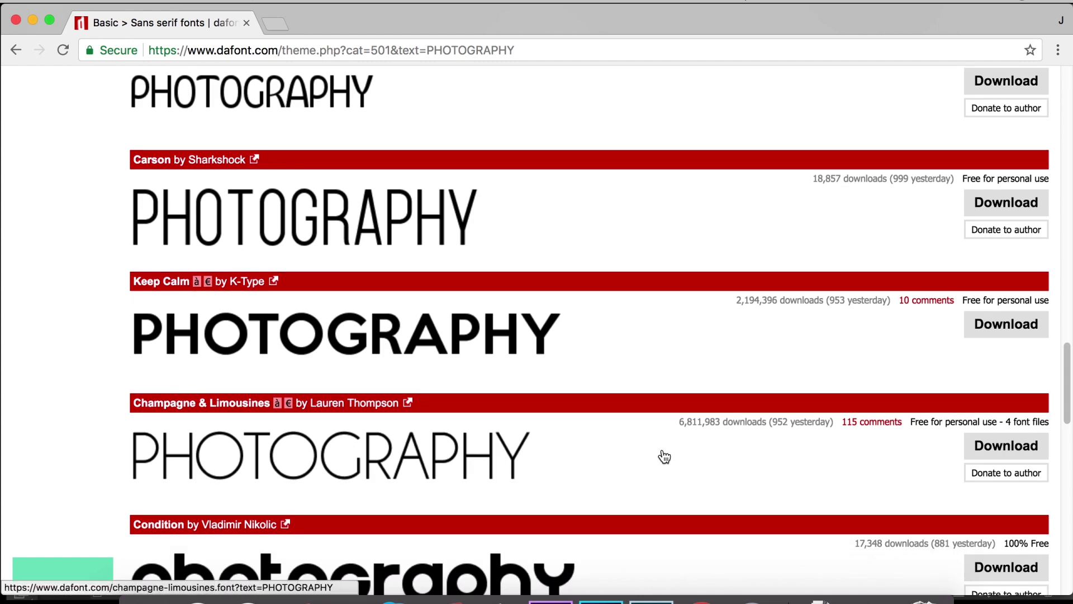
pyautogui.scroll(-3, 655, 457)
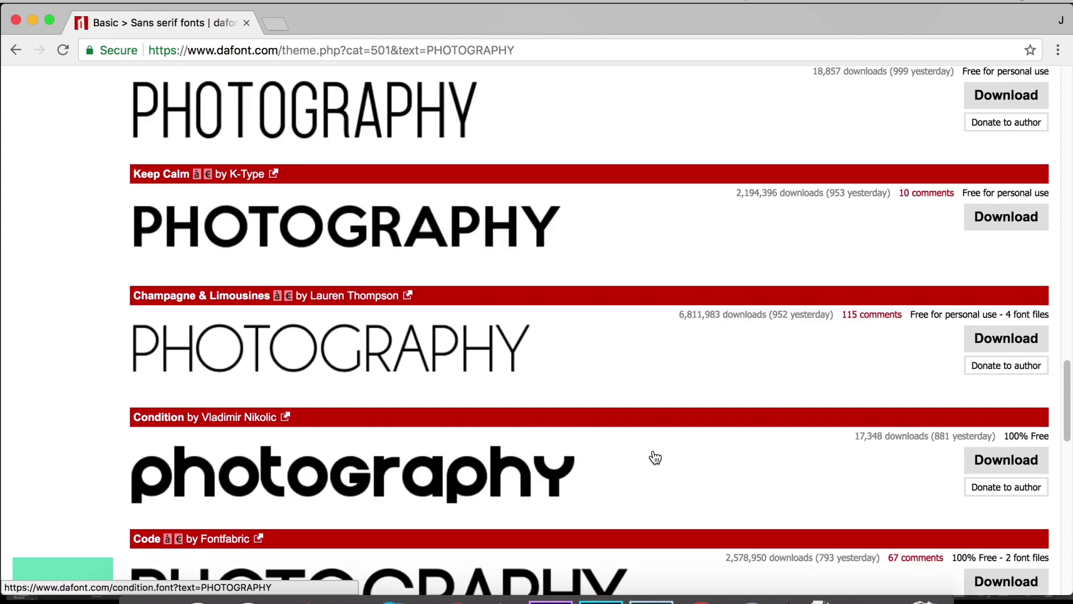
pyautogui.scroll(-9, 655, 457)
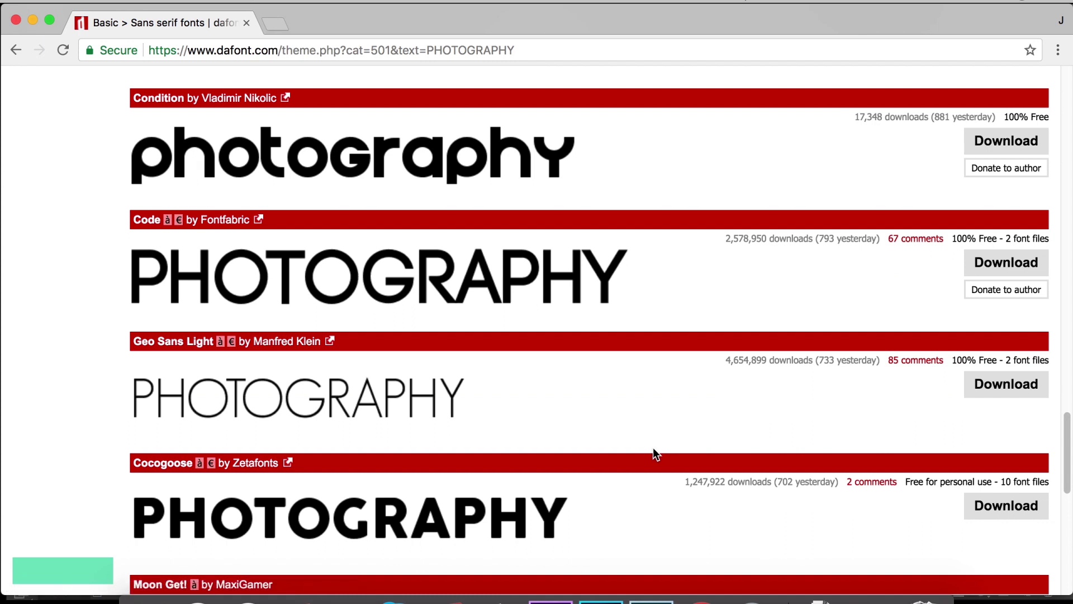
pyautogui.click(1015, 393)
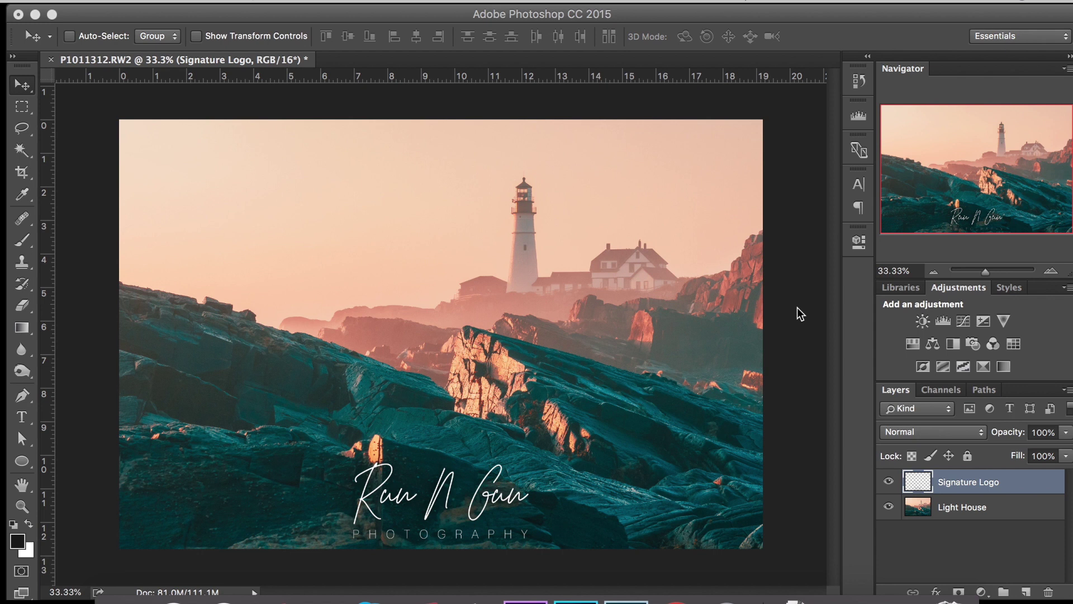
# Step: Create a new 2000 × 2000 px document named 'PHOTO LOGO'
pyautogui.click(800, 314)
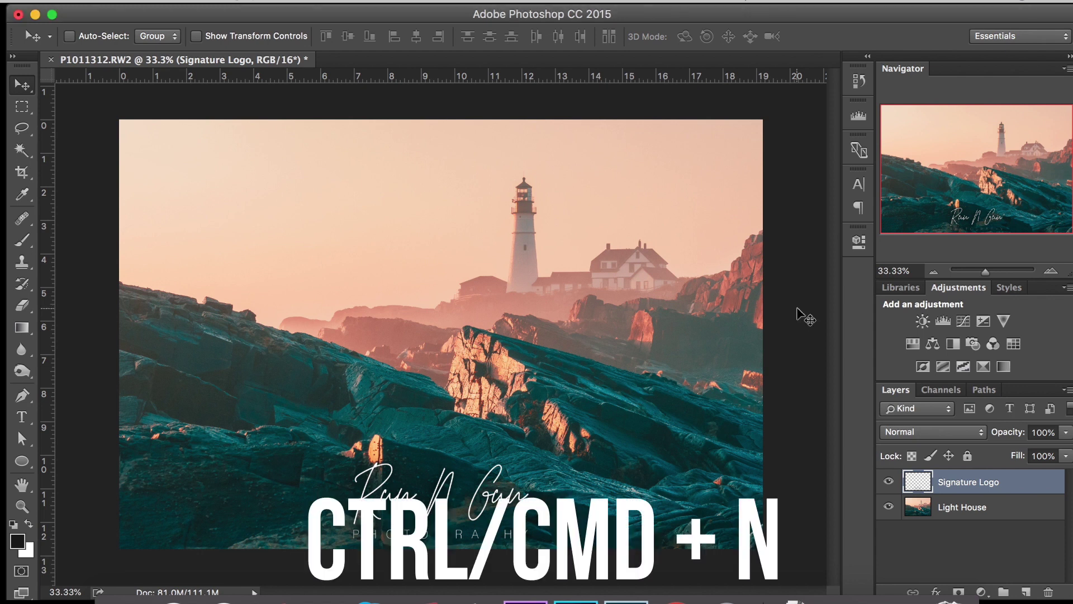
pyautogui.press('super+n')
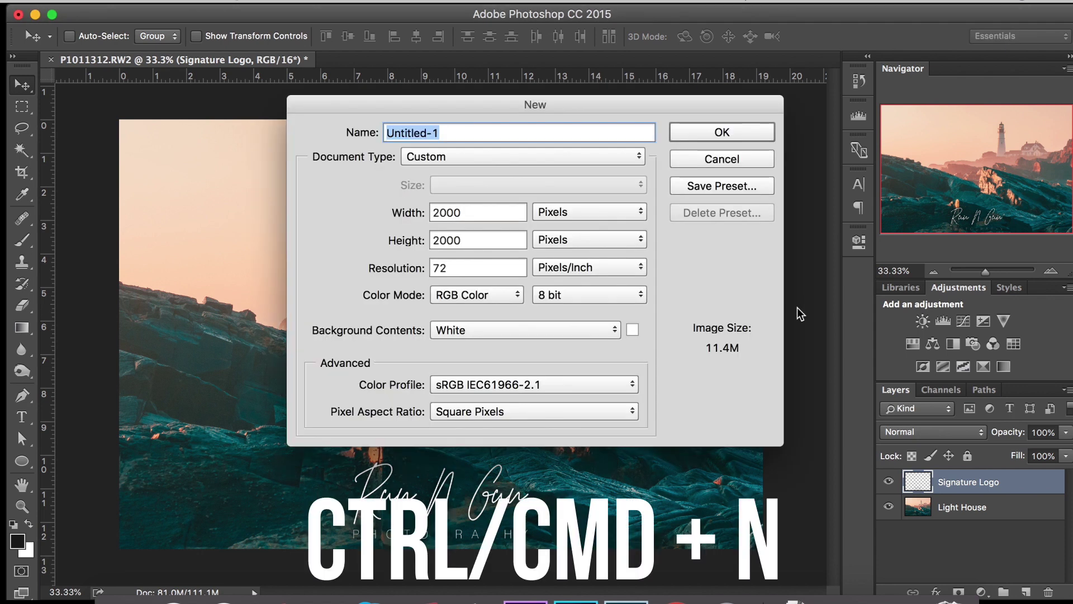
pyautogui.write('PHOTO')
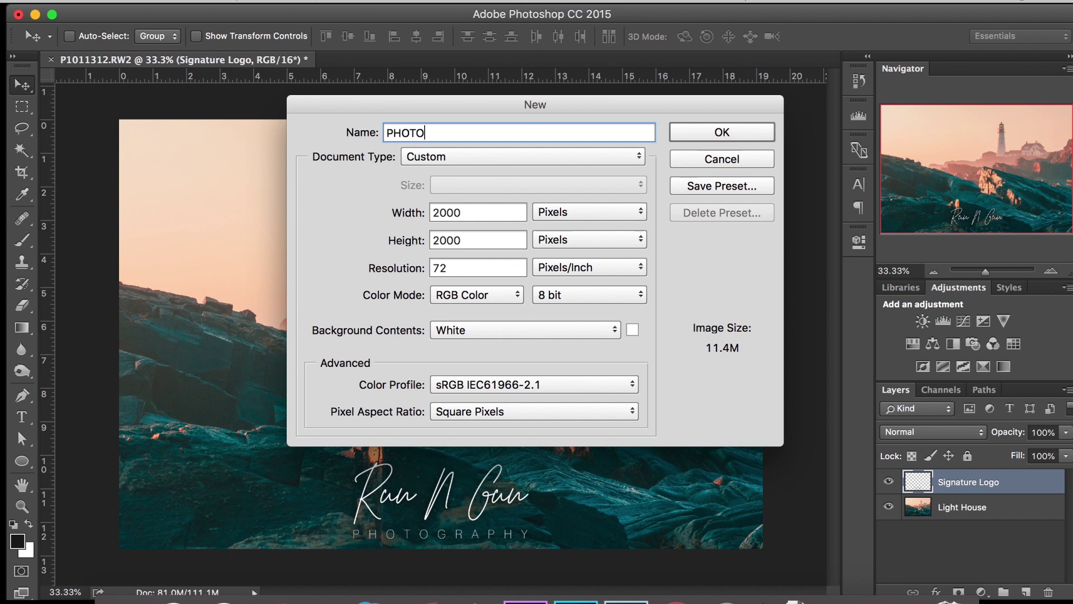
pyautogui.write(' LOGO')
pyautogui.click(683, 129)
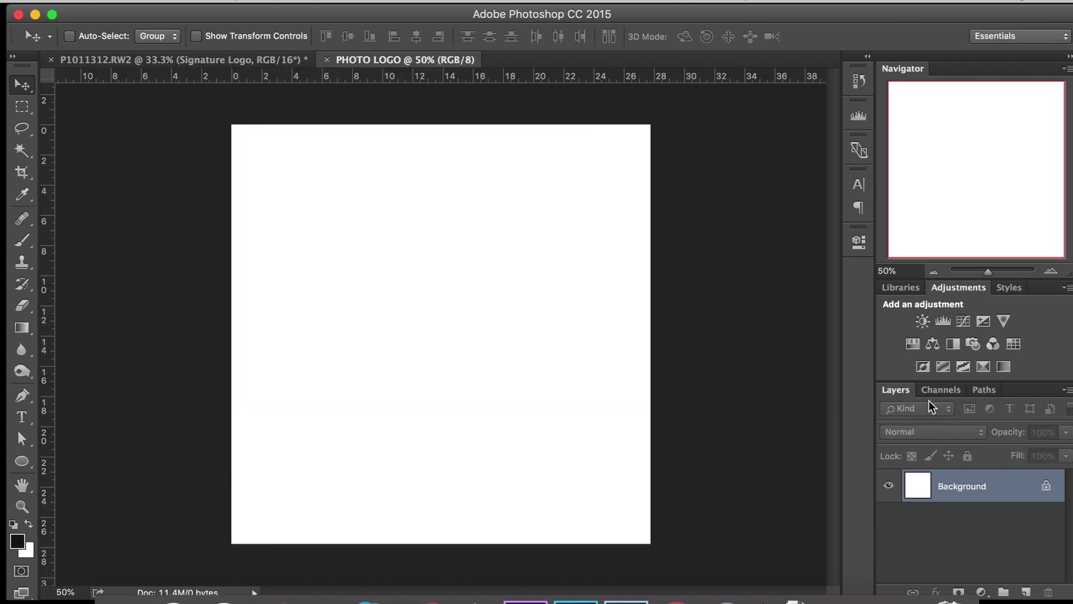
# Step: Convert the Background to Layer 0, invert it to black, and add crossing centre guides
pyautogui.doubleClick(1009, 487)
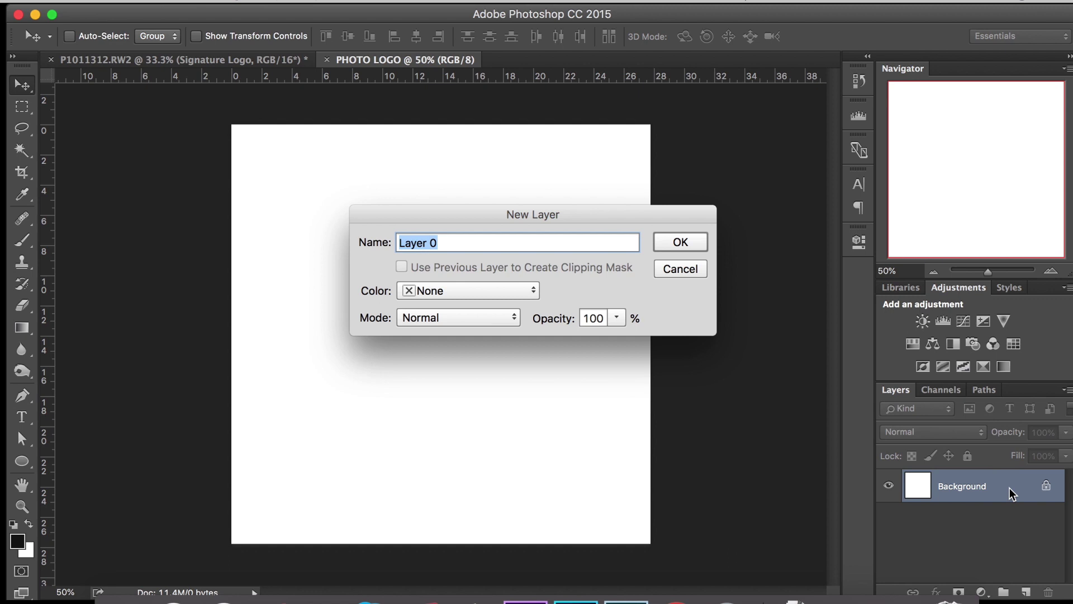
pyautogui.press('Return')
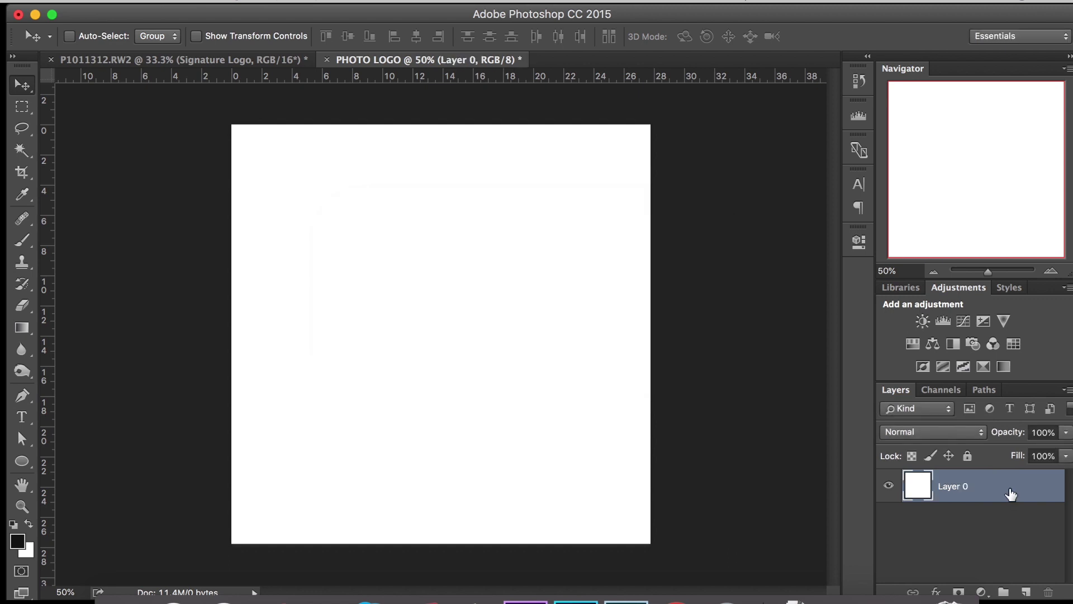
pyautogui.press('super')
pyautogui.press('super+i')
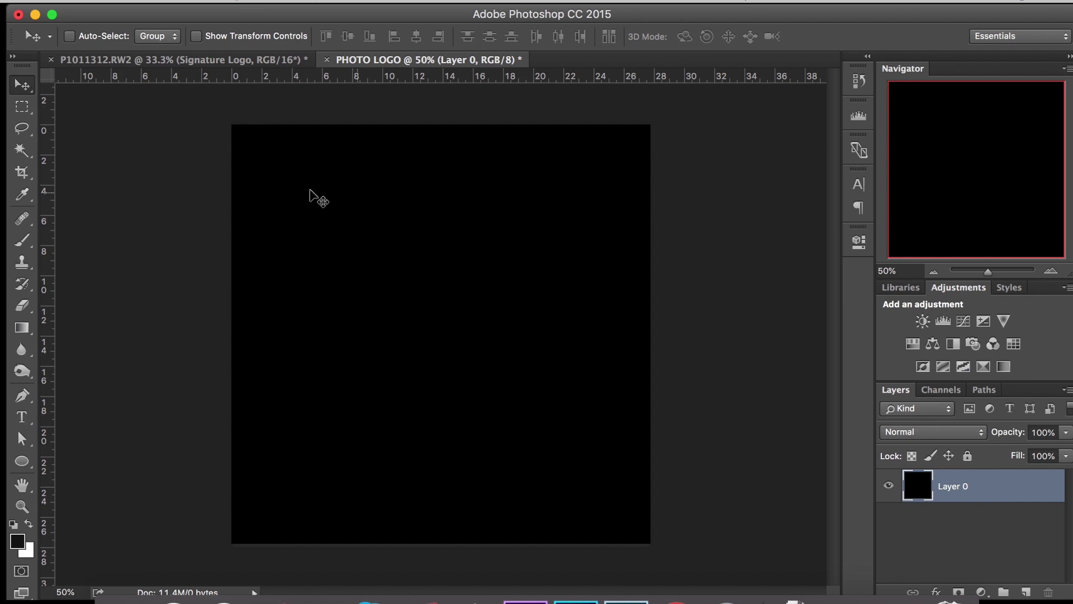
pyautogui.moveTo(44, 183); pyautogui.dragTo(441, 241)
pyautogui.moveTo(479, 77); pyautogui.dragTo(519, 333)
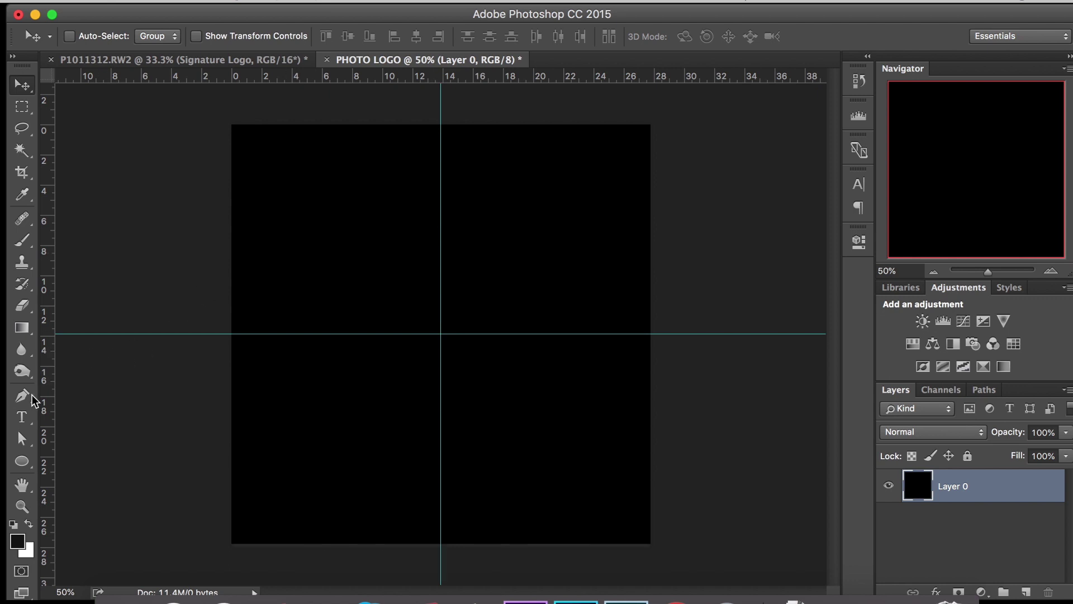
# Step: Type the text 'PHOTOGRAPHY' on the canvas
pyautogui.click(22, 417)
pyautogui.click(337, 281)
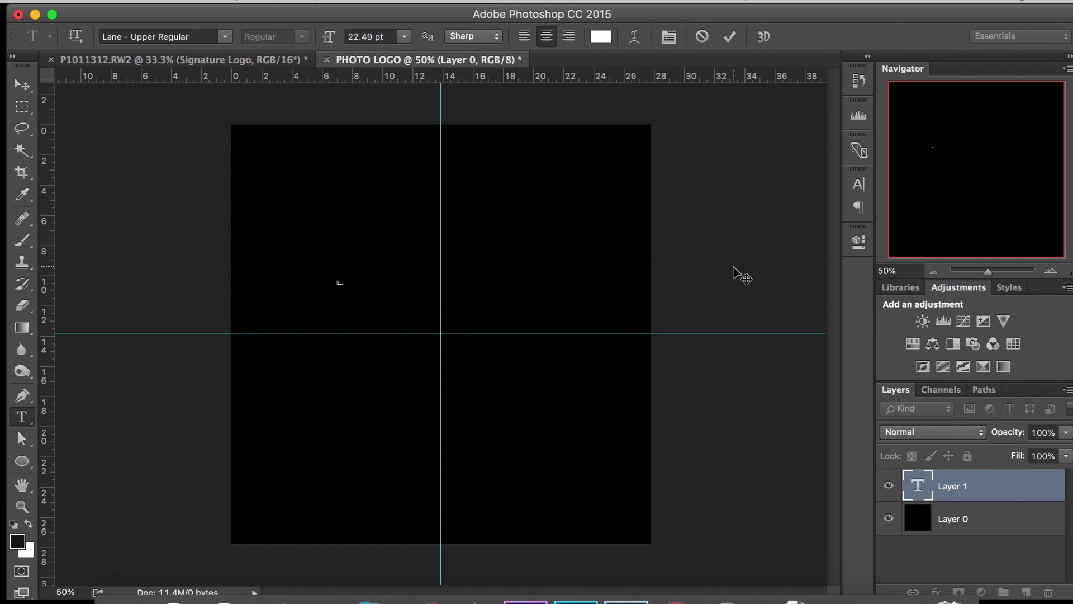
pyautogui.write('PHOTOGRAPHY')
pyautogui.click(959, 541)
# Step: Scale PHOTOGRAPHY to about 475% and centre it just below the horizontal guide
pyautogui.press('super+t')
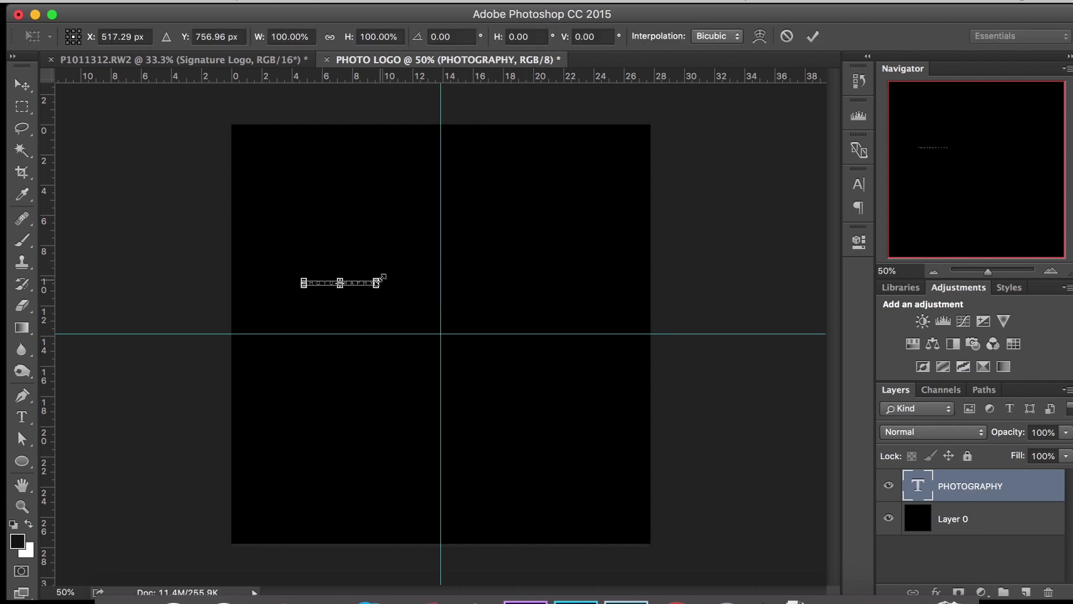
pyautogui.moveTo(382, 278); pyautogui.dragTo(671, 223)
pyautogui.moveTo(559, 276); pyautogui.dragTo(526, 386)
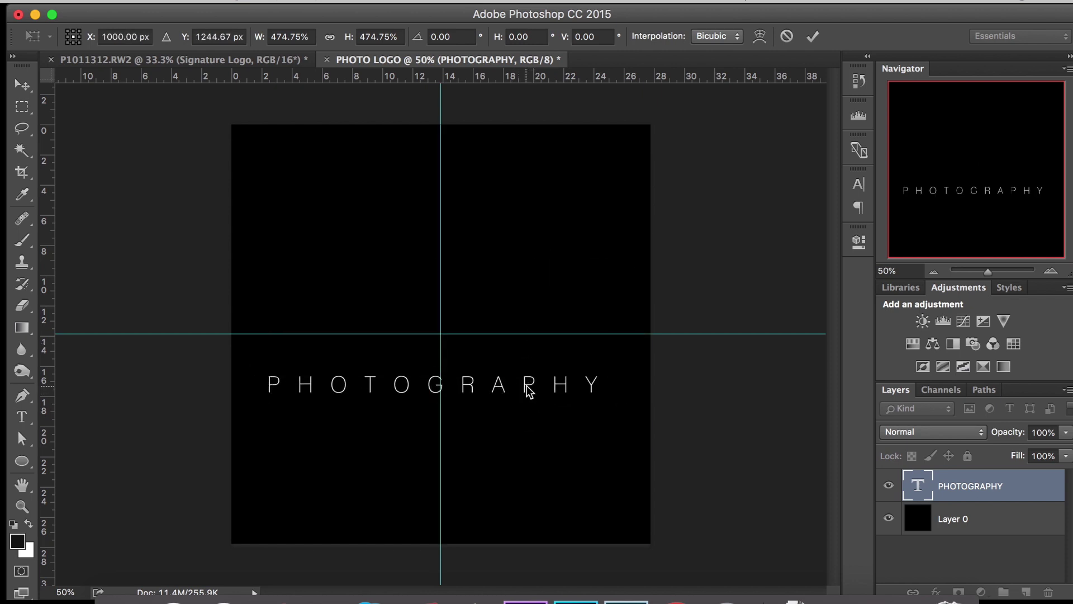
pyautogui.press('Return')
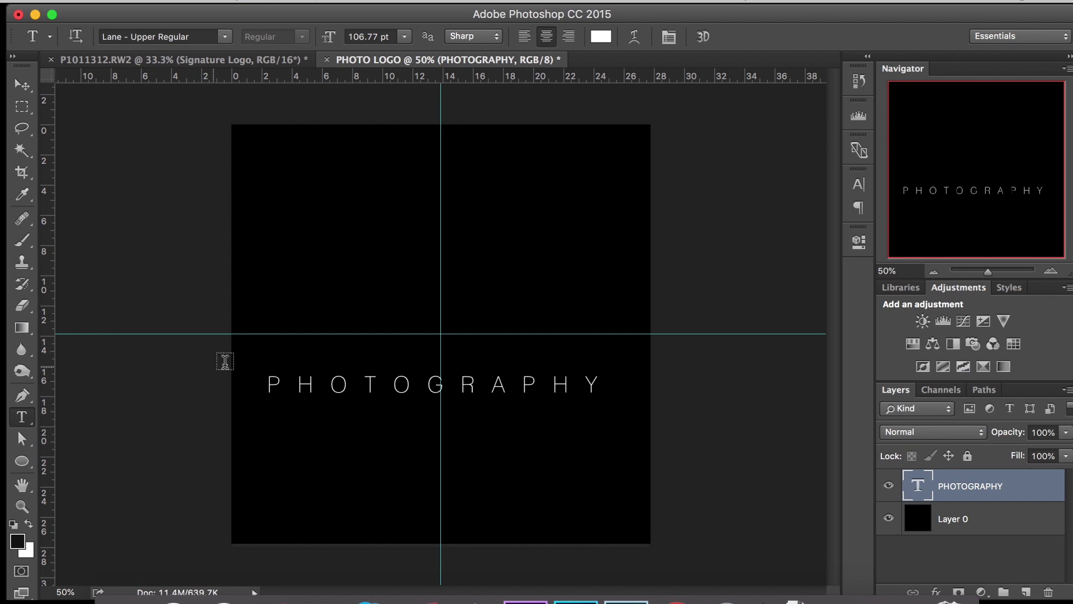
pyautogui.click(328, 308)
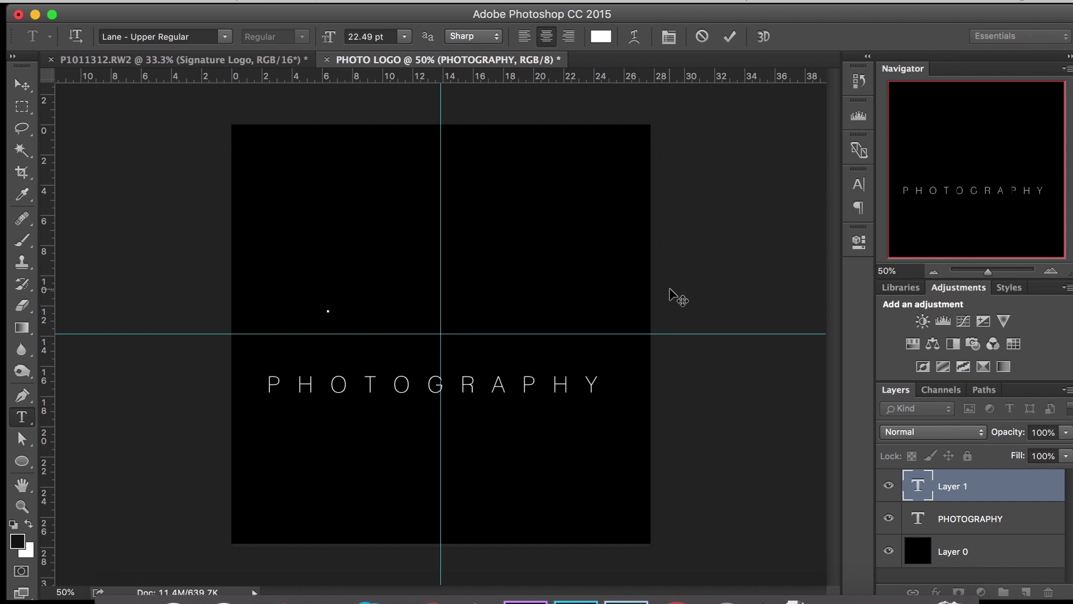
# Step: Type 'Run N Gun', enlarge it about 662%, and place it above PHOTOGRAPHY
pyautogui.write('Run & Gun')
pyautogui.click(922, 487)
pyautogui.hotkey('ctrl', 't')
pyautogui.moveTo(357, 311); pyautogui.dragTo(646, 280)
pyautogui.moveTo(522, 300); pyautogui.dragTo(486, 311)
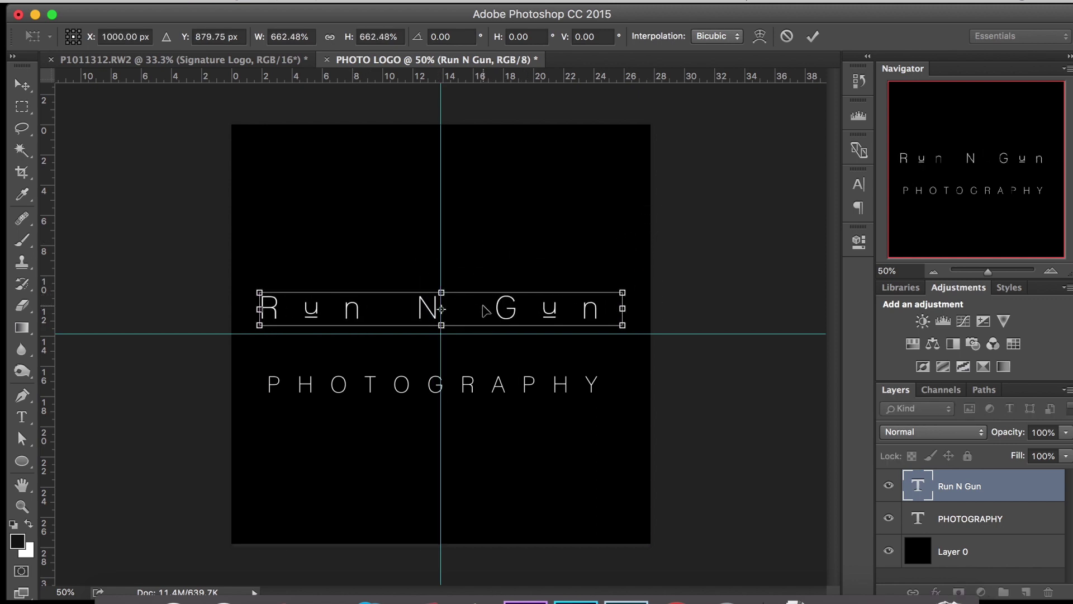
pyautogui.press('Return')
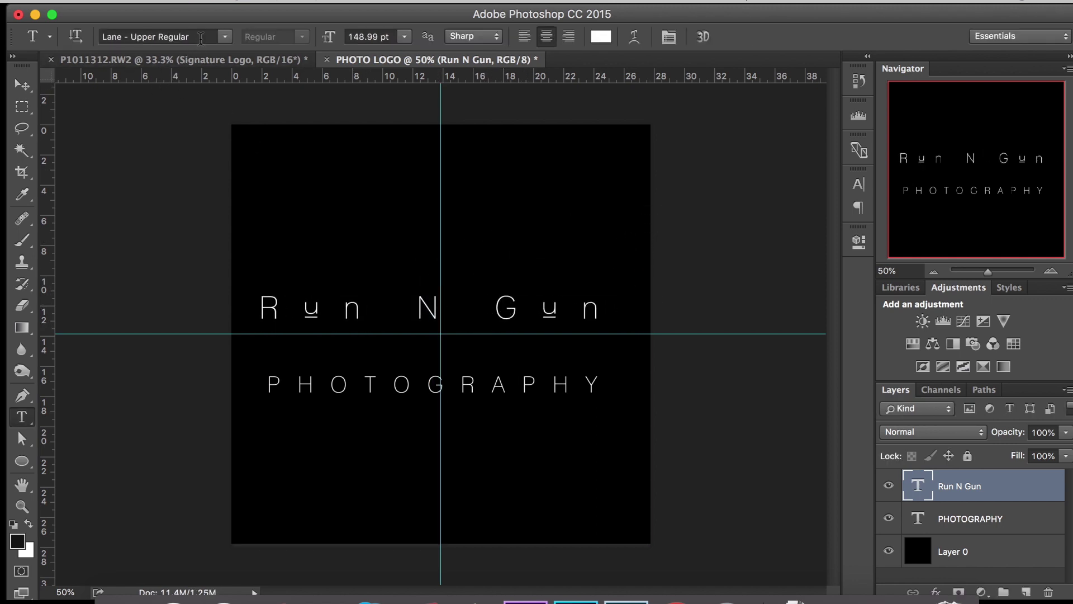
# Step: Set Run N Gun to Hamilton Demo Regular with tracking 0
pyautogui.click(201, 37)
pyautogui.write('Ham')
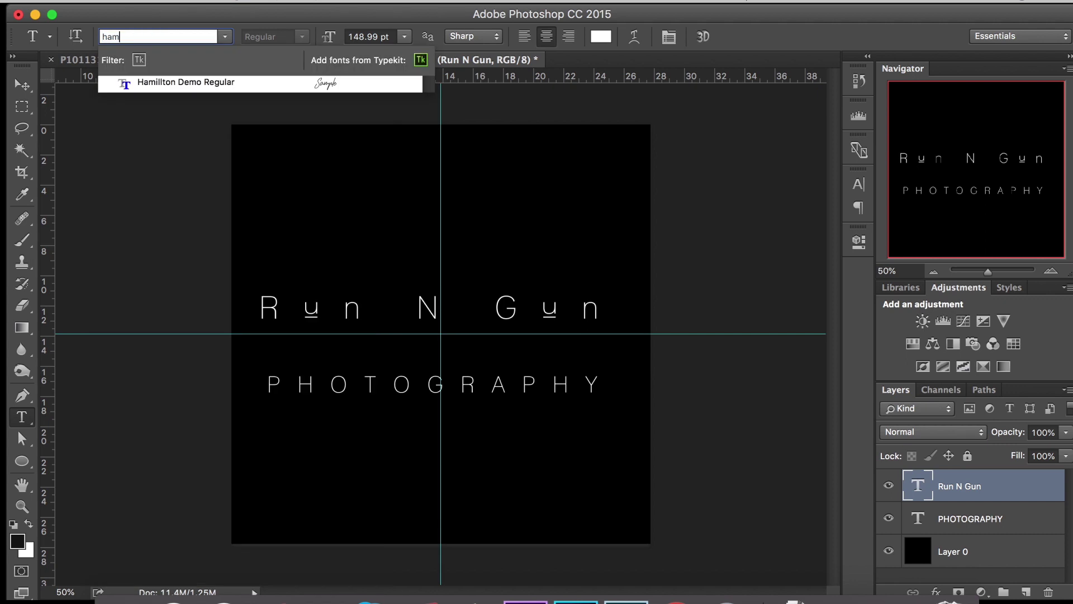
pyautogui.press('Return')
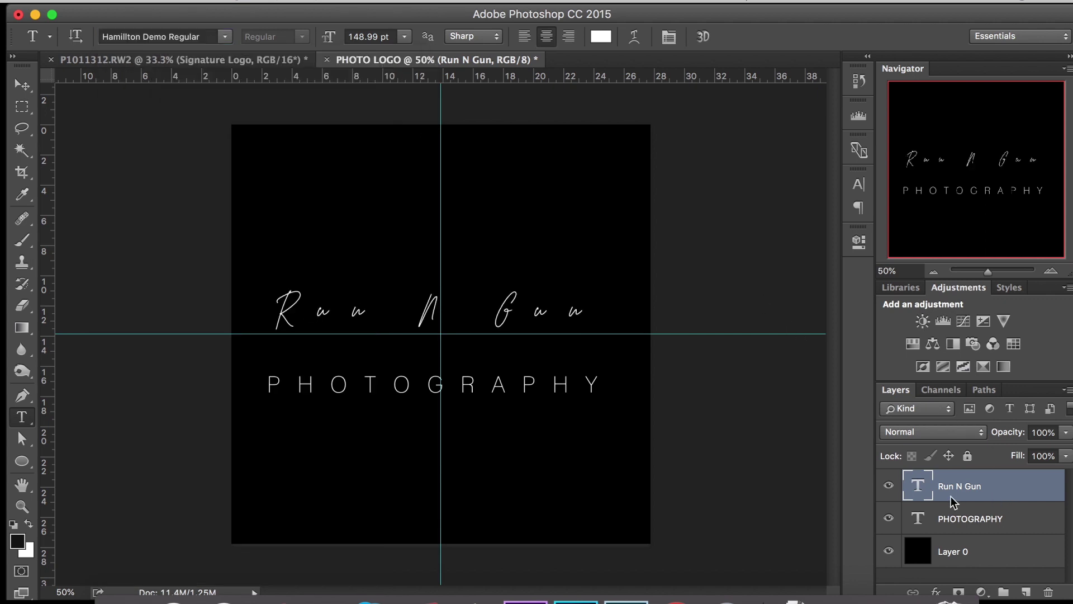
pyautogui.click(858, 186)
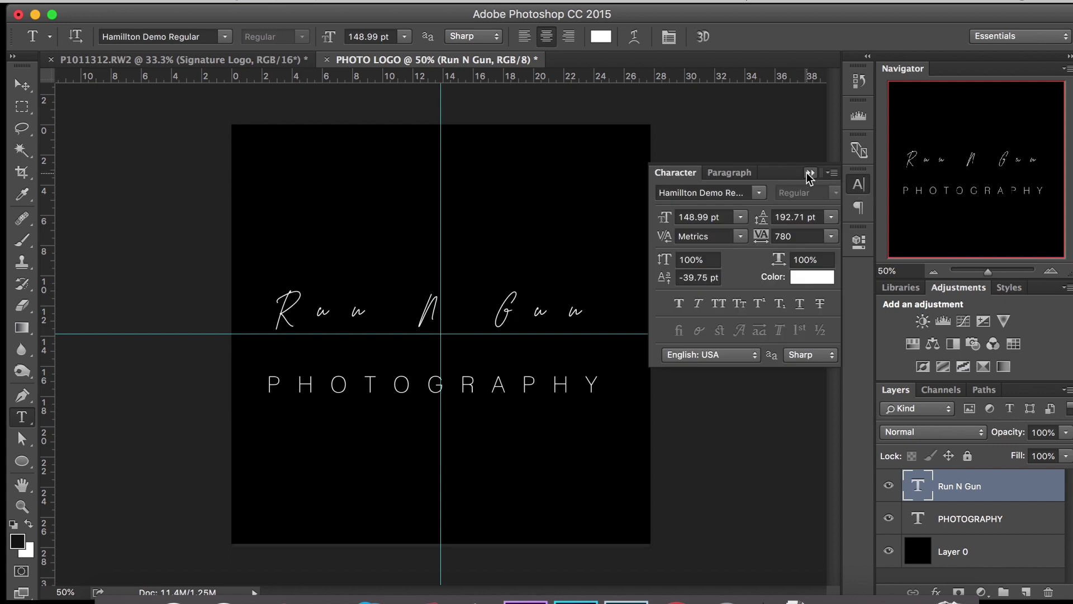
pyautogui.click(804, 236)
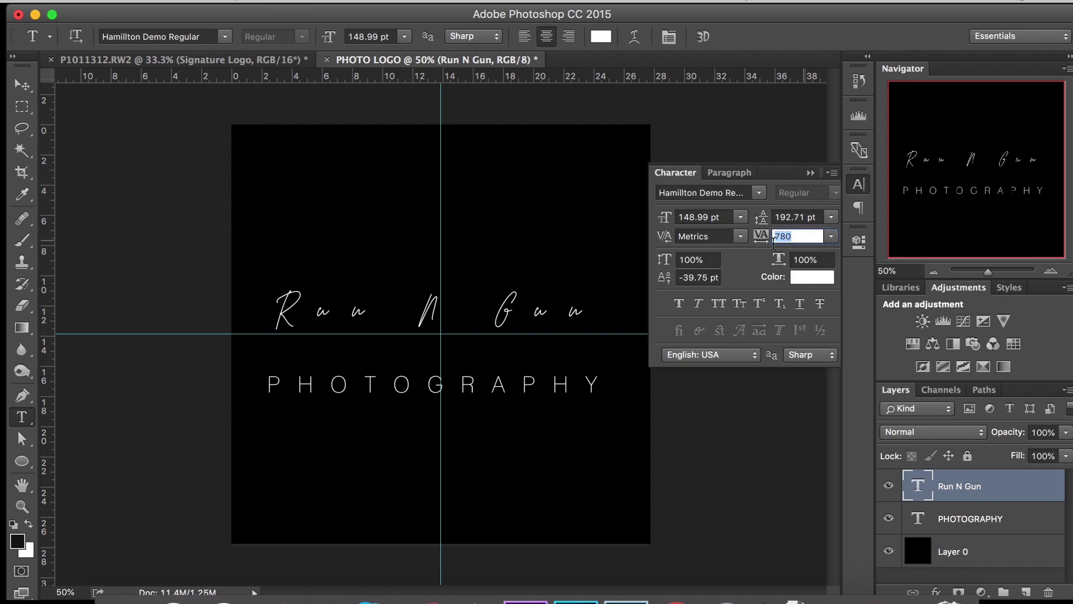
pyautogui.write('0')
pyautogui.press('Return')
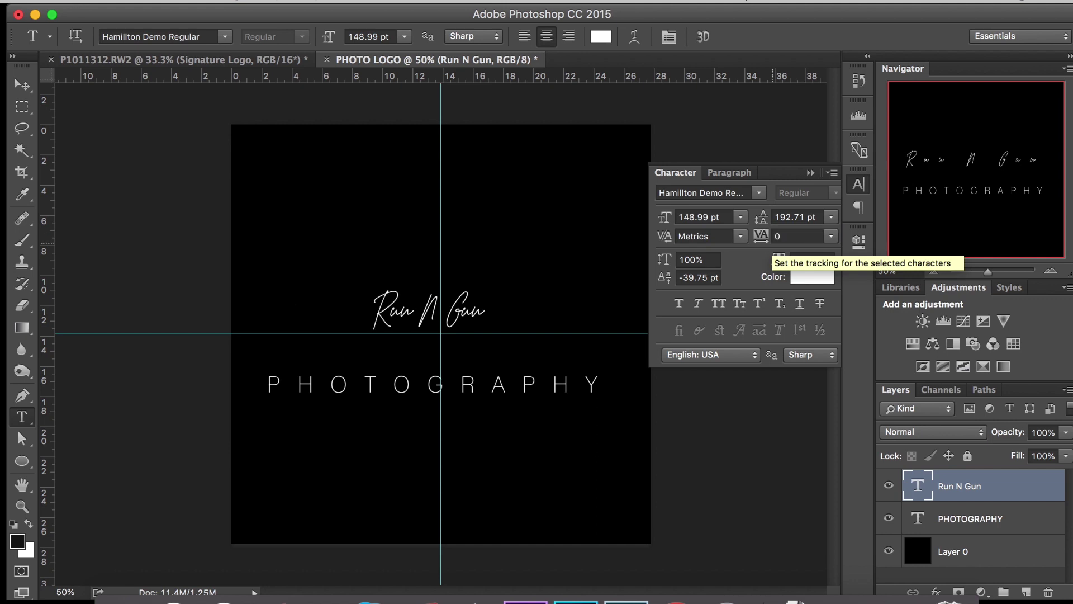
pyautogui.click(811, 174)
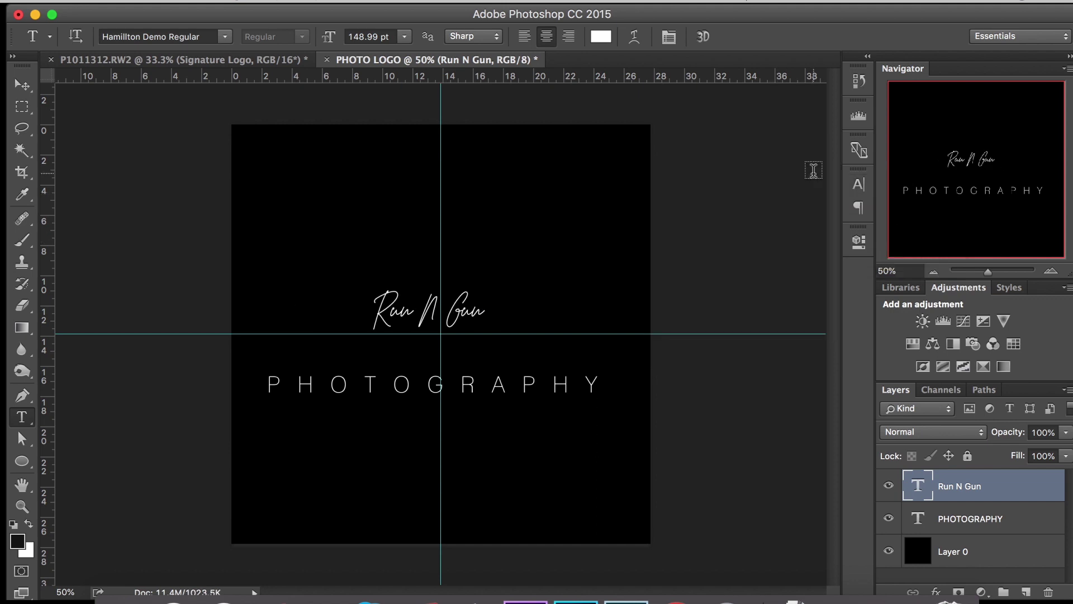
# Step: Enlarge Run N Gun to about 312% and lower it slightly toward PHOTOGRAPHY
pyautogui.hotkey('ctrl', 't')
pyautogui.moveTo(484, 290); pyautogui.dragTo(613, 236)
pyautogui.moveTo(373, 337); pyautogui.dragTo(271, 382)
pyautogui.press('Return')
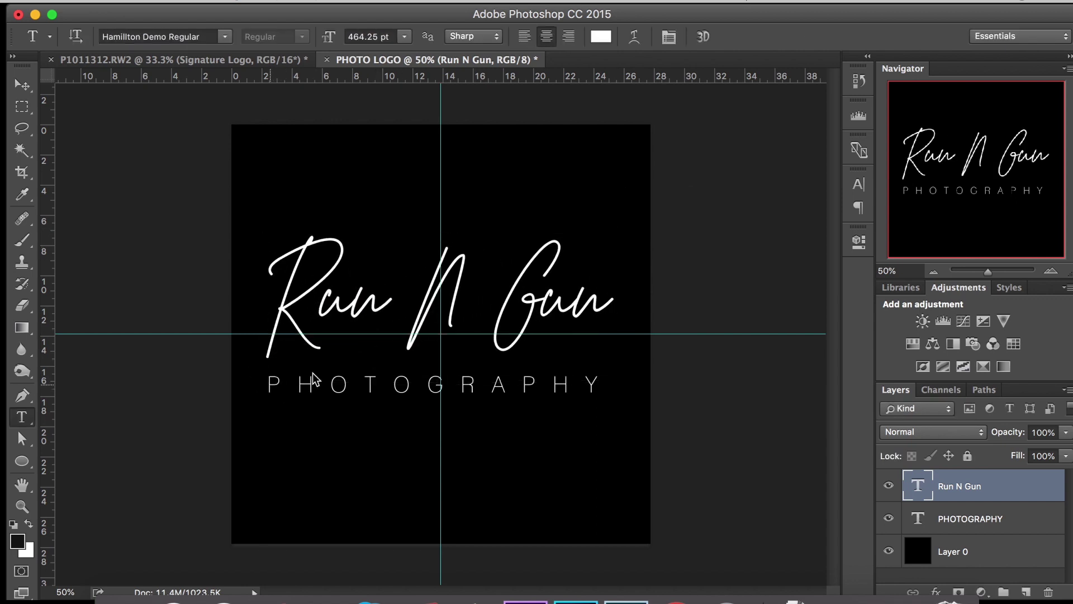
pyautogui.press('v')
pyautogui.moveTo(470, 304); pyautogui.dragTo(467, 309)
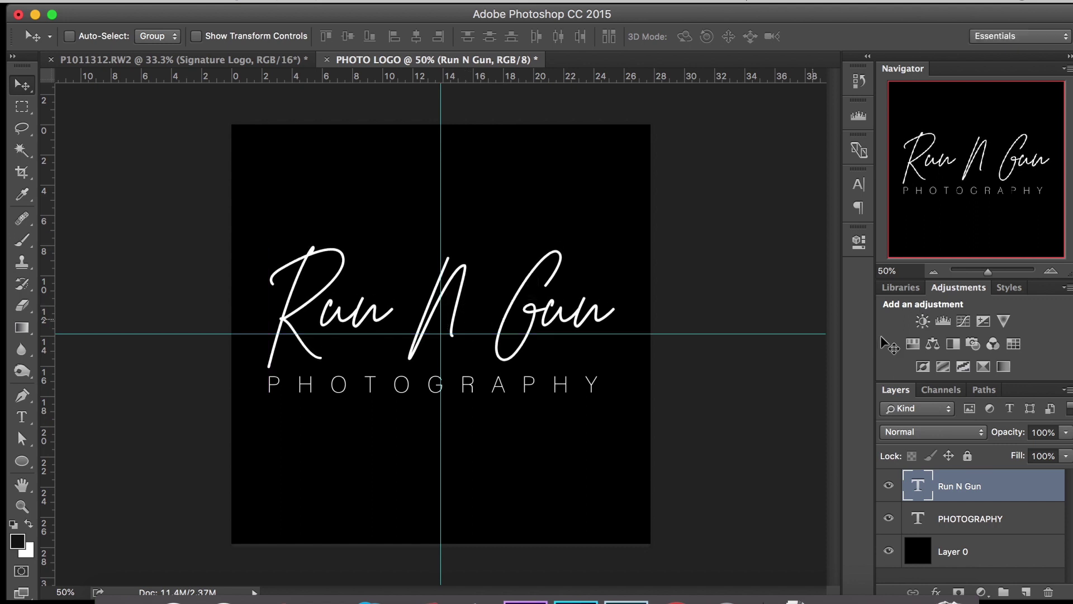
# Step: Nudge PHOTOGRAPHY down and scale it to about 102%, slightly wider
pyautogui.click(1009, 521)
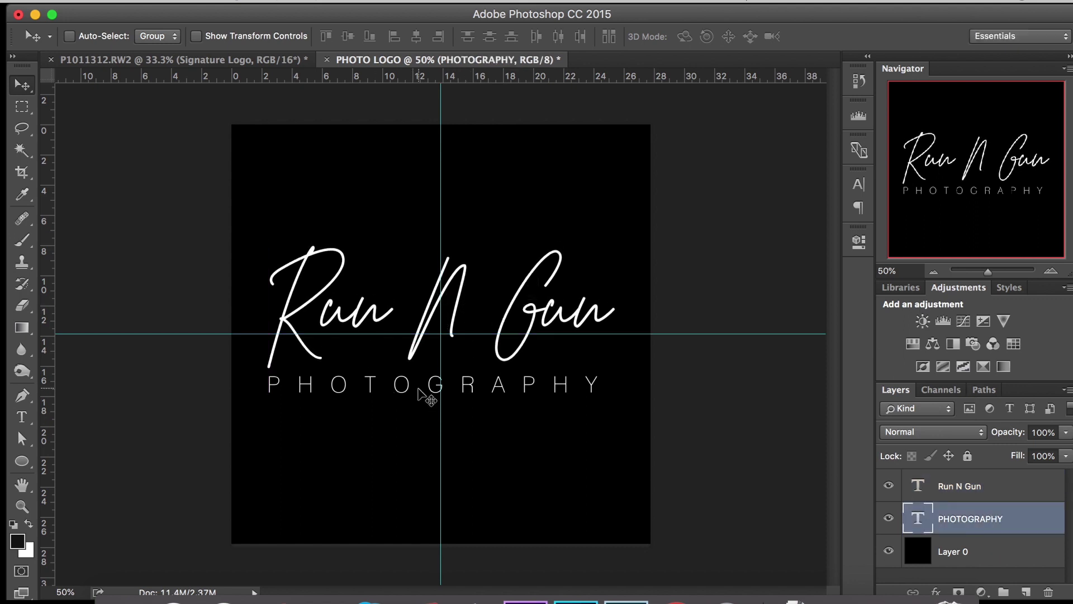
pyautogui.moveTo(422, 390); pyautogui.dragTo(424, 397)
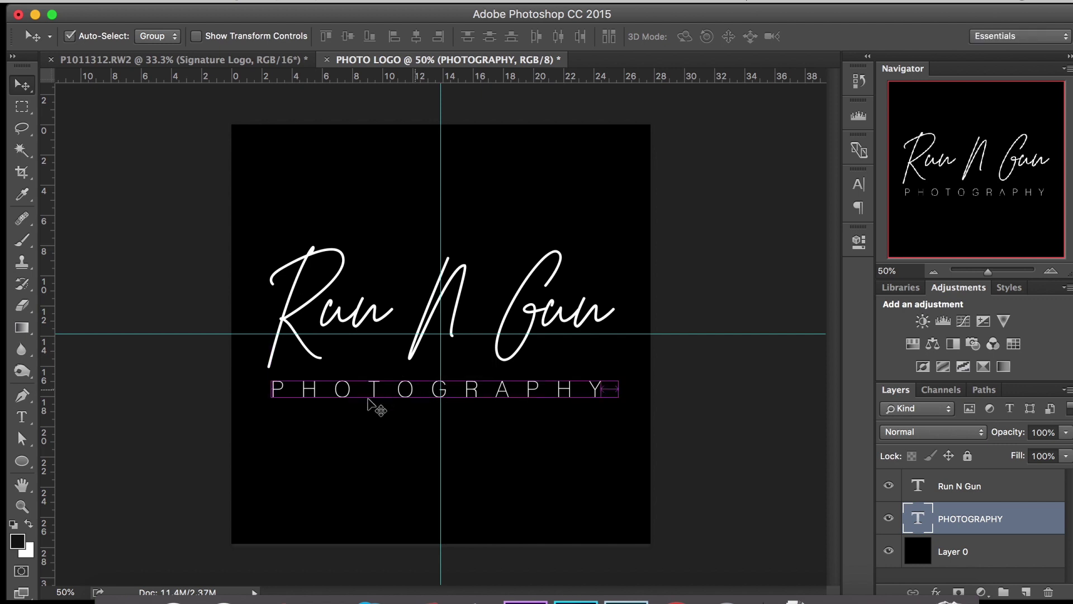
pyautogui.hotkey('ctrl', 't')
pyautogui.moveTo(269, 401); pyautogui.dragTo(271, 409)
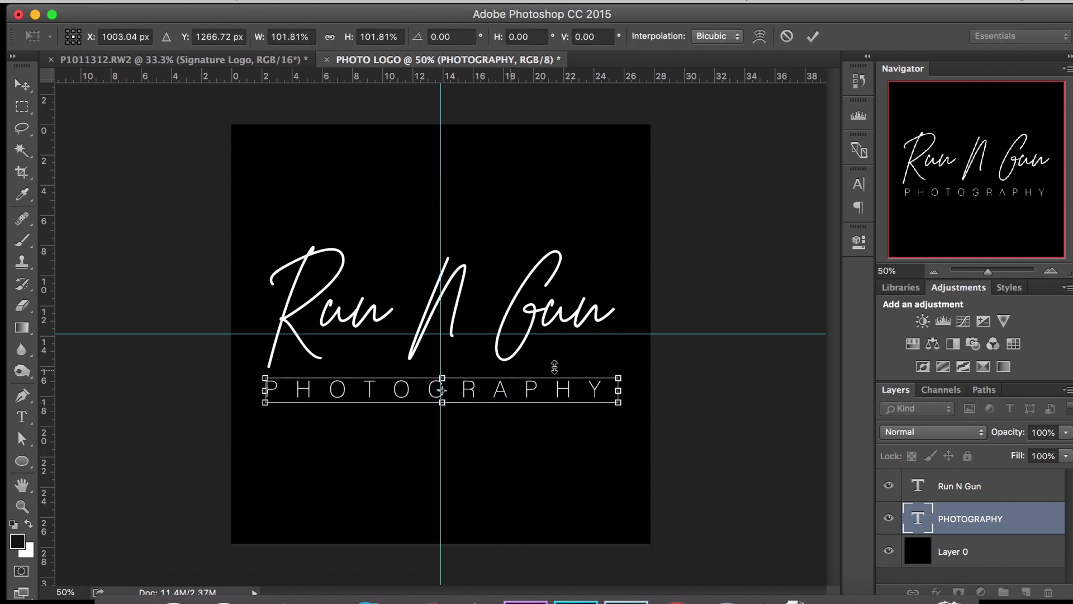
pyautogui.moveTo(623, 381); pyautogui.dragTo(622, 381)
pyautogui.press('Return')
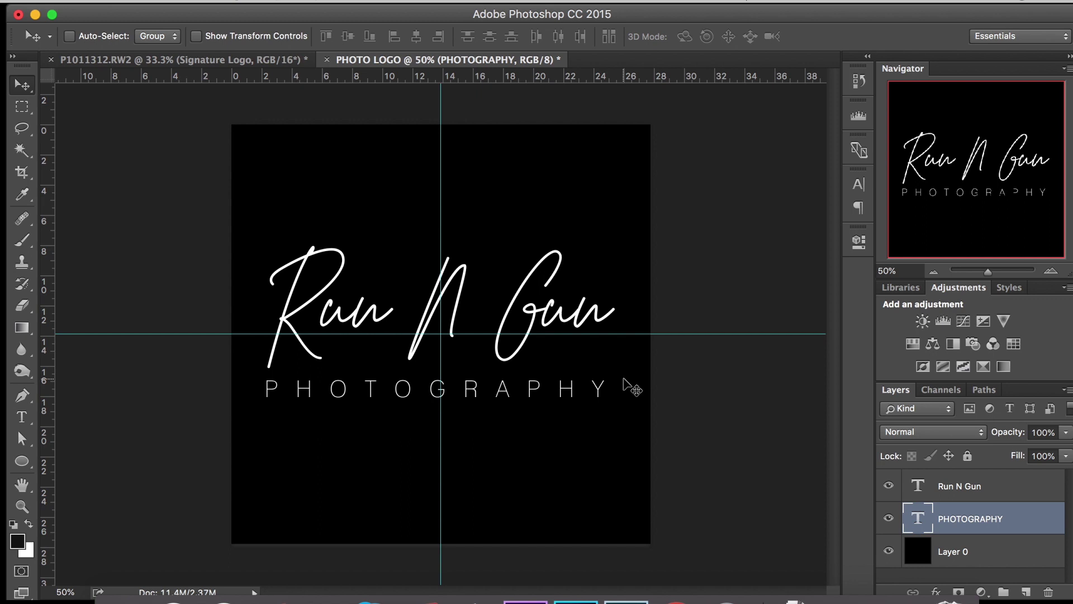
# Step: Set PHOTOGRAPHY's tracking to 780 and shift it to centre under Run N Gun
pyautogui.click(859, 183)
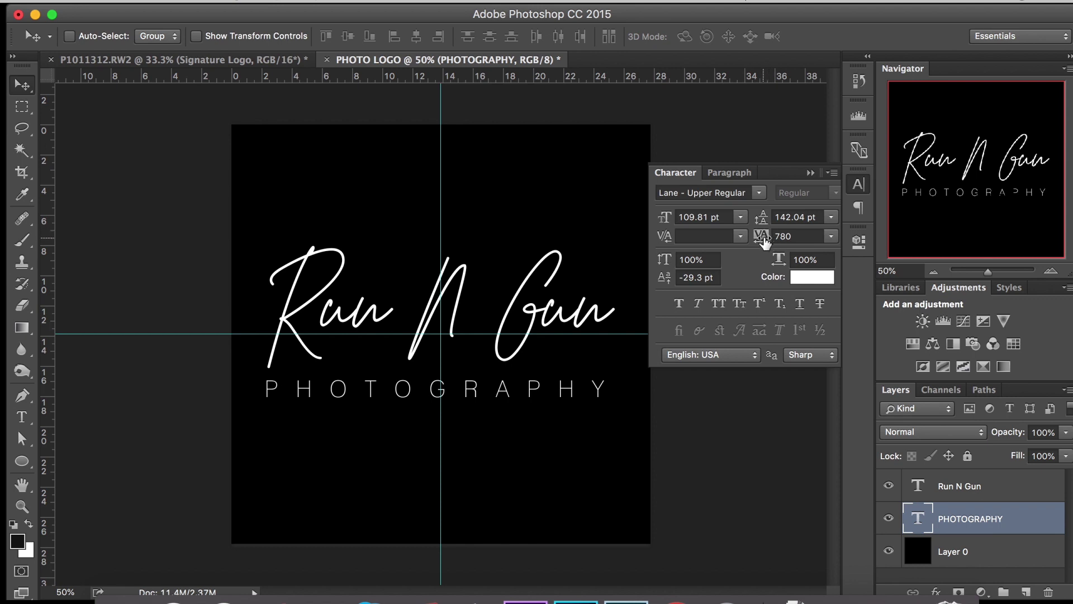
pyautogui.moveTo(765, 242); pyautogui.dragTo(756, 246)
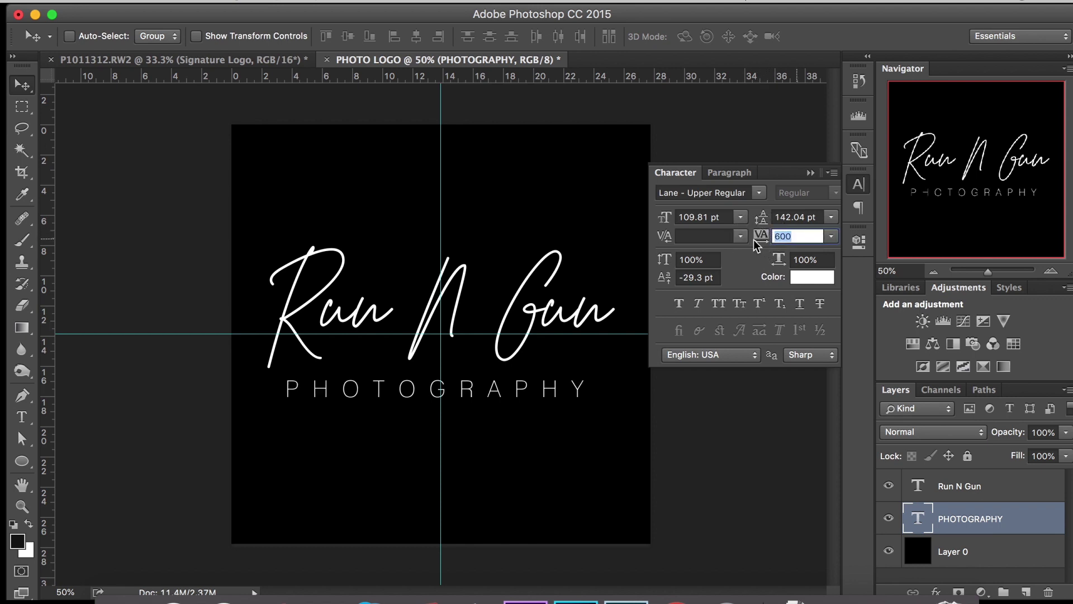
pyautogui.write('0')
pyautogui.press('Return')
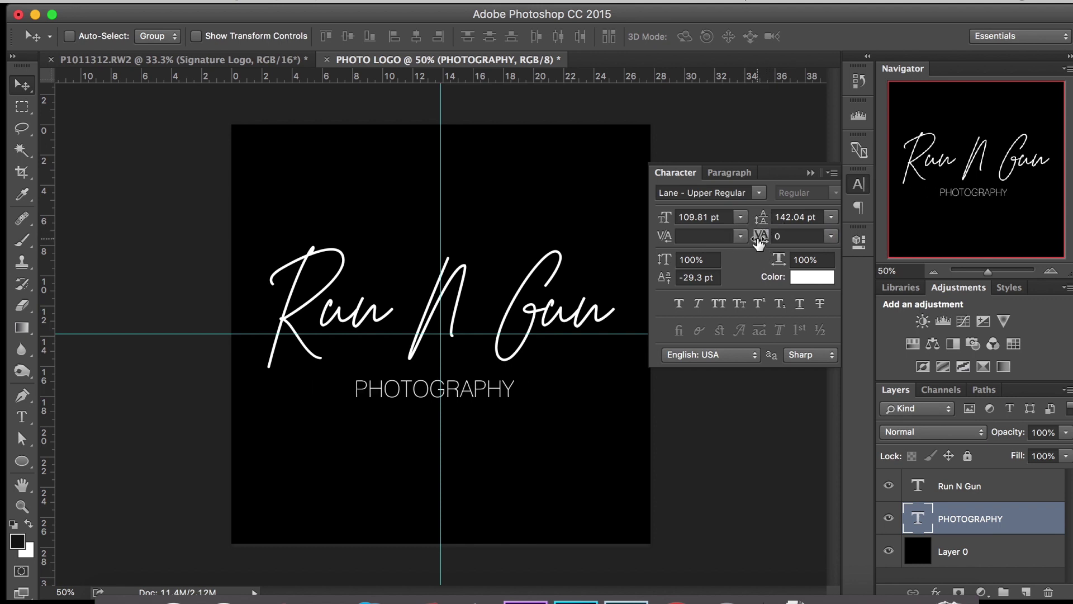
pyautogui.click(772, 237)
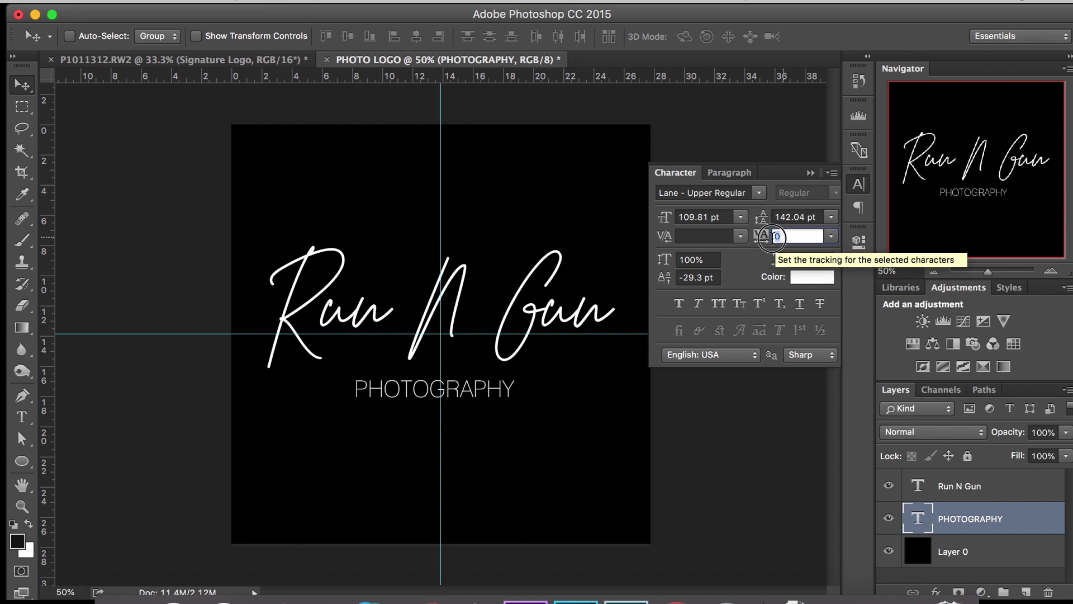
pyautogui.write('700')
pyautogui.press('Return')
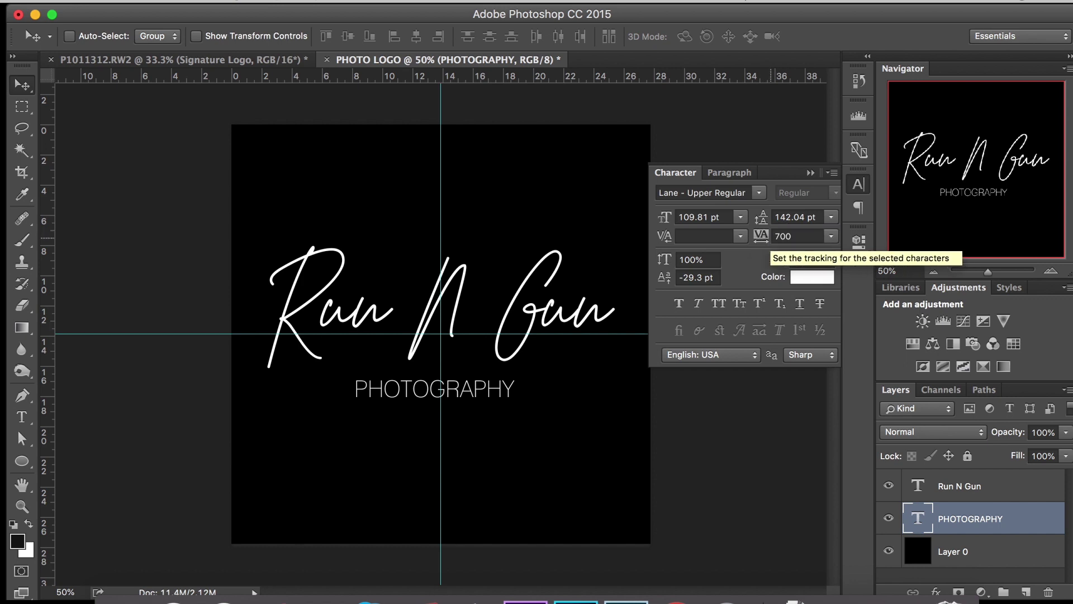
pyautogui.moveTo(760, 237); pyautogui.dragTo(762, 239)
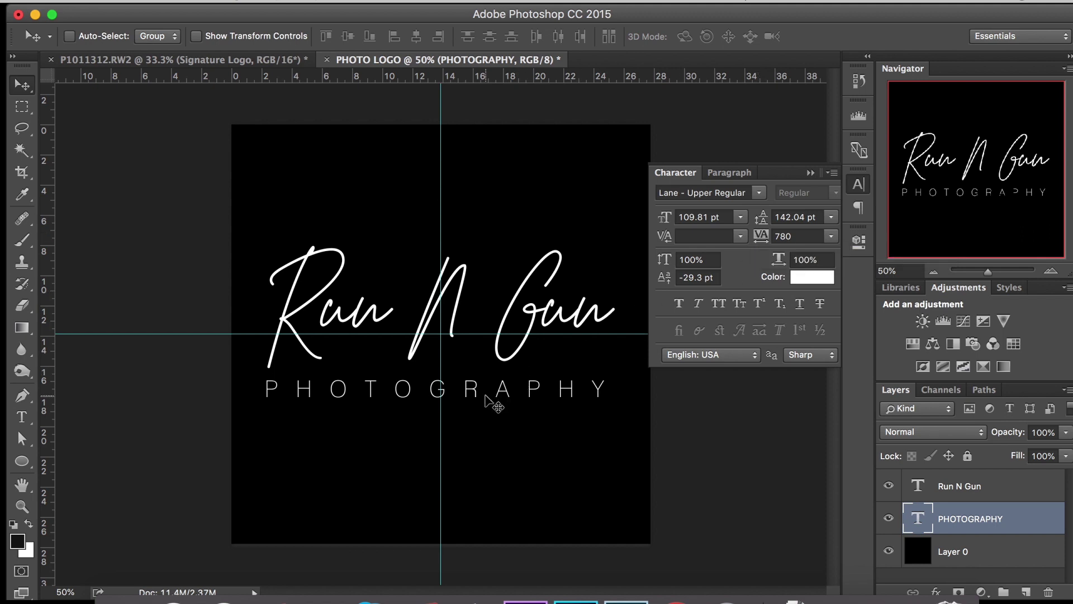
pyautogui.moveTo(486, 395); pyautogui.dragTo(487, 397)
# Step: Collapse the Character panel and hide Layer 0's black fill
pyautogui.click(811, 172)
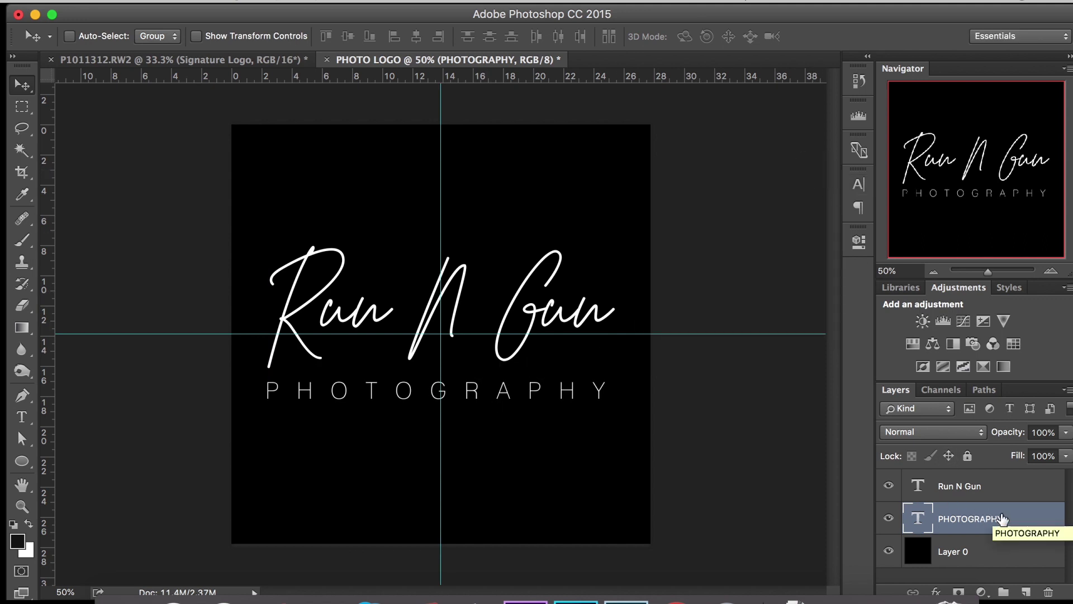
pyautogui.click(990, 570)
pyautogui.click(887, 552)
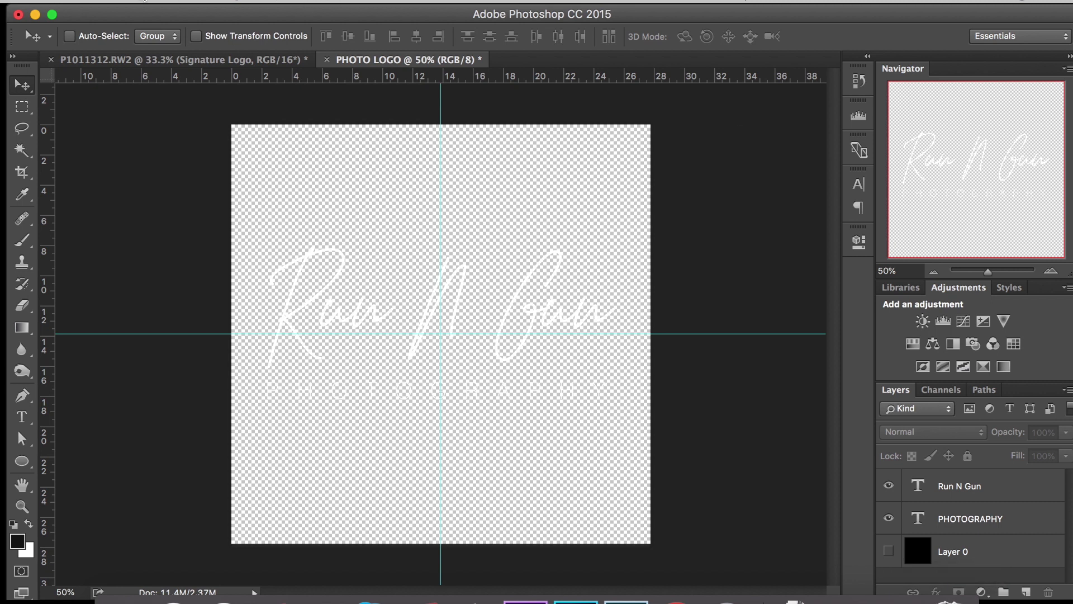
# Step: Save the logo to the Desktop as PHOTO LOGO.png with default PNG options
pyautogui.click(144, 1)
pyautogui.click(197, 169)
pyautogui.click(642, 96)
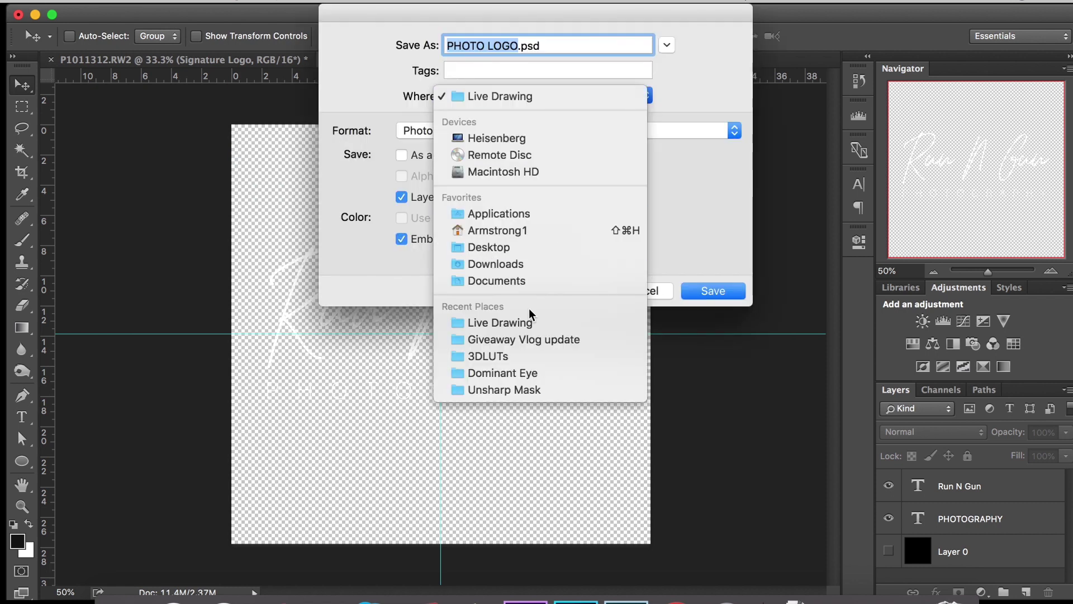
pyautogui.click(518, 249)
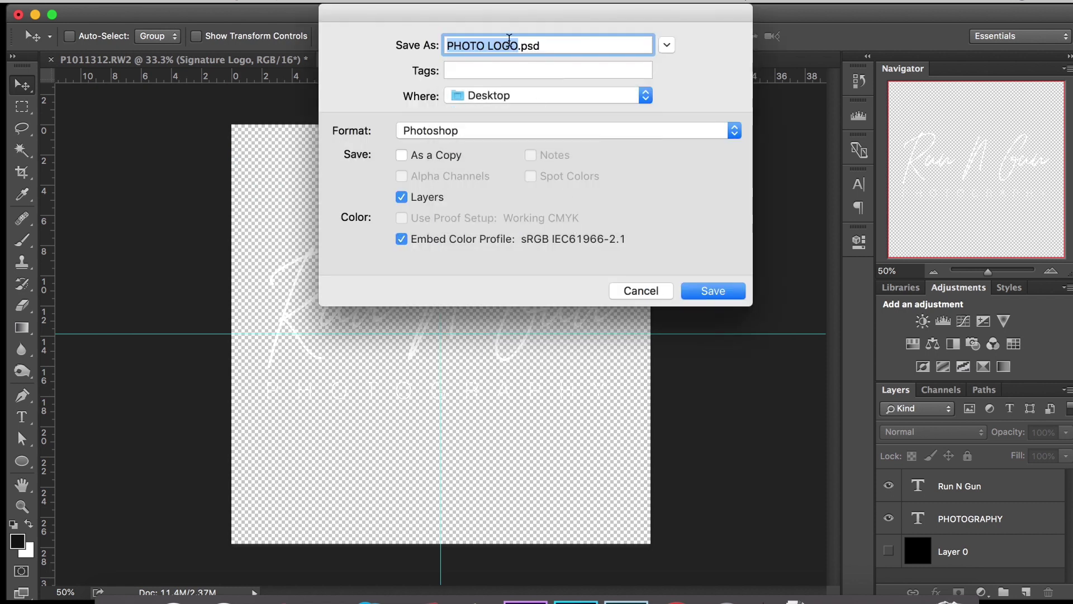
pyautogui.click(724, 133)
pyautogui.click(456, 356)
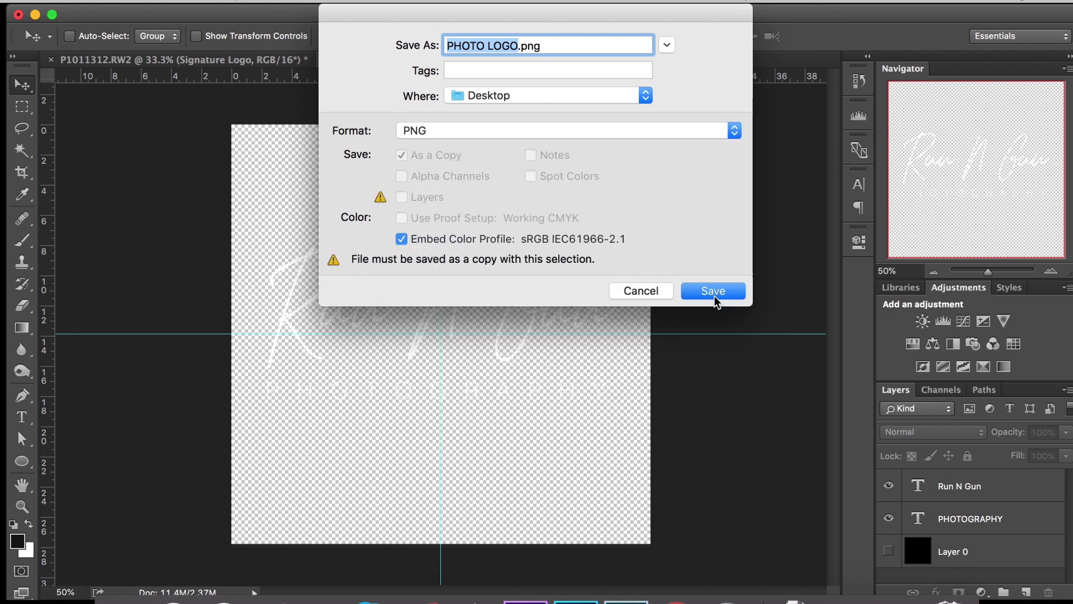
pyautogui.click(718, 291)
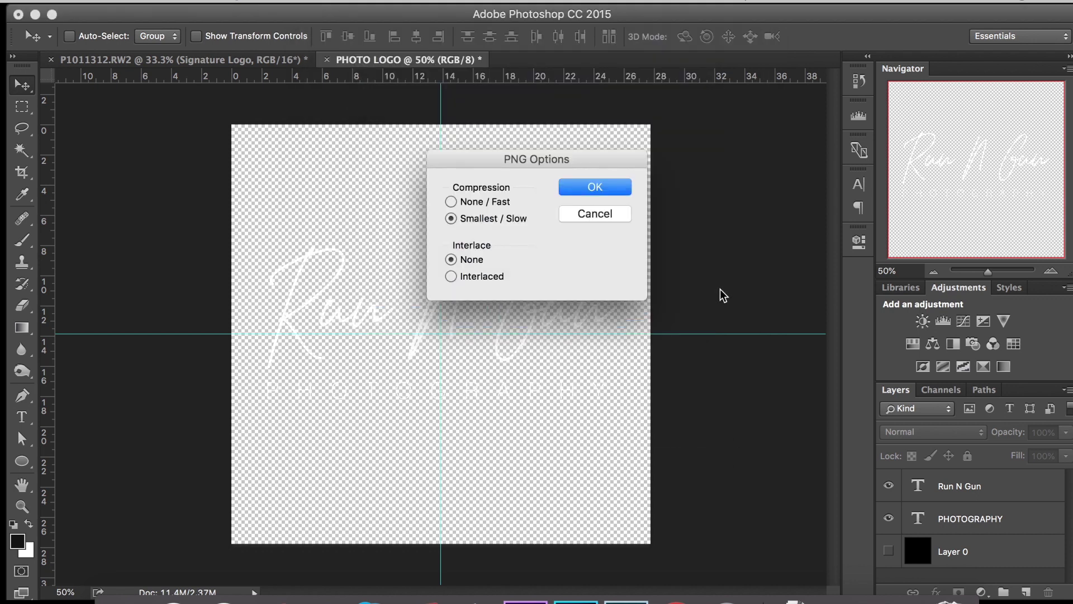
pyautogui.click(594, 189)
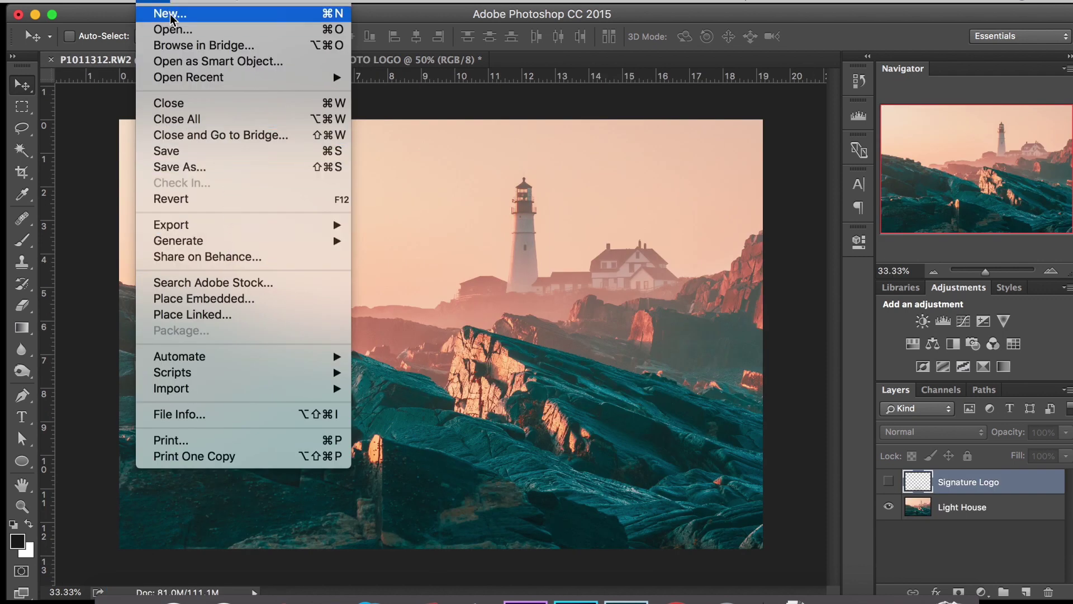
# Step: Open PHOTO LOGO.png and drag it onto the lighthouse photo, accepting the conversion warnings
pyautogui.click(174, 30)
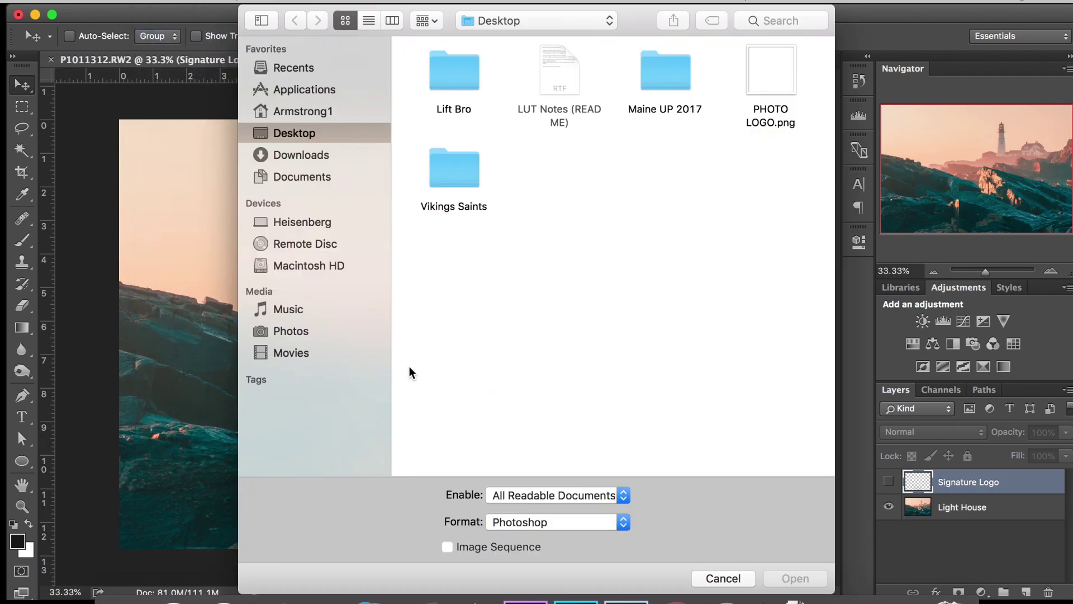
pyautogui.click(774, 124)
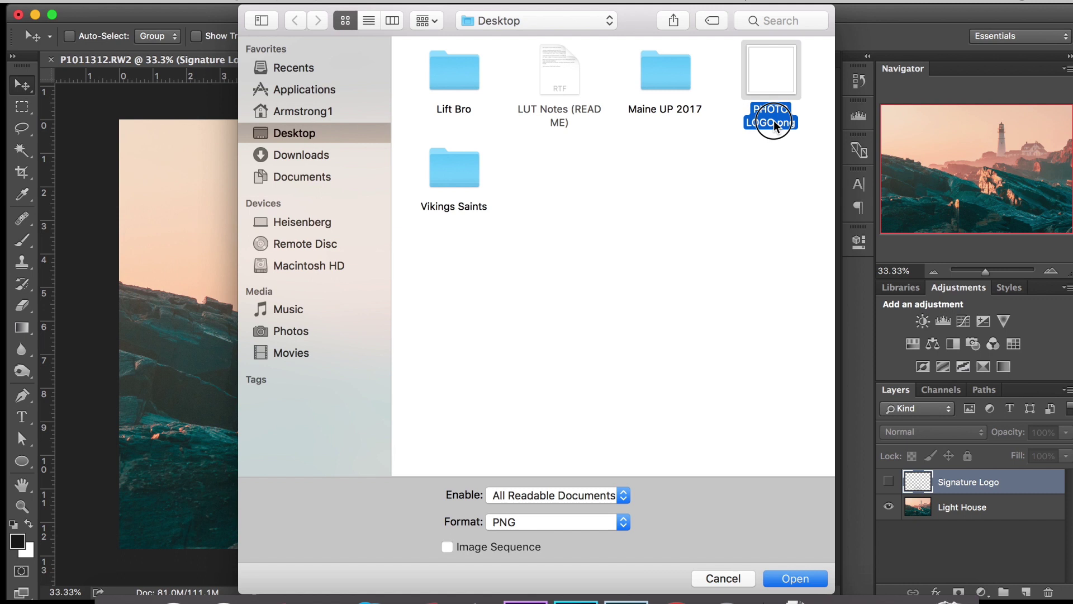
pyautogui.click(791, 581)
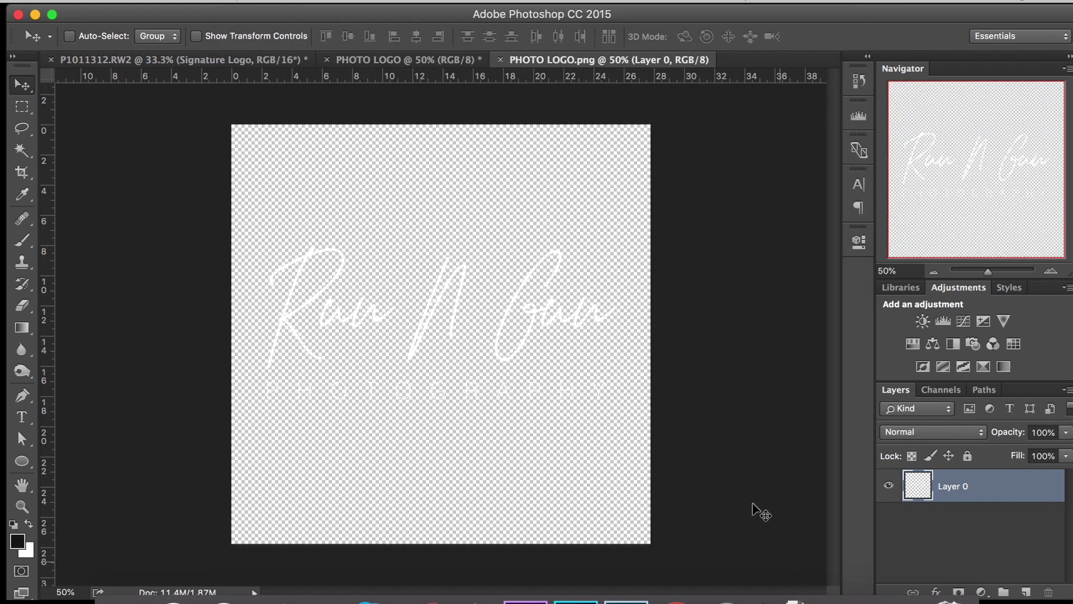
pyautogui.moveTo(438, 307)
pyautogui.mouseDown()
pyautogui.moveTo(268, 59)
pyautogui.moveTo(462, 503)
pyautogui.moveTo(475, 492)
pyautogui.mouseUp()
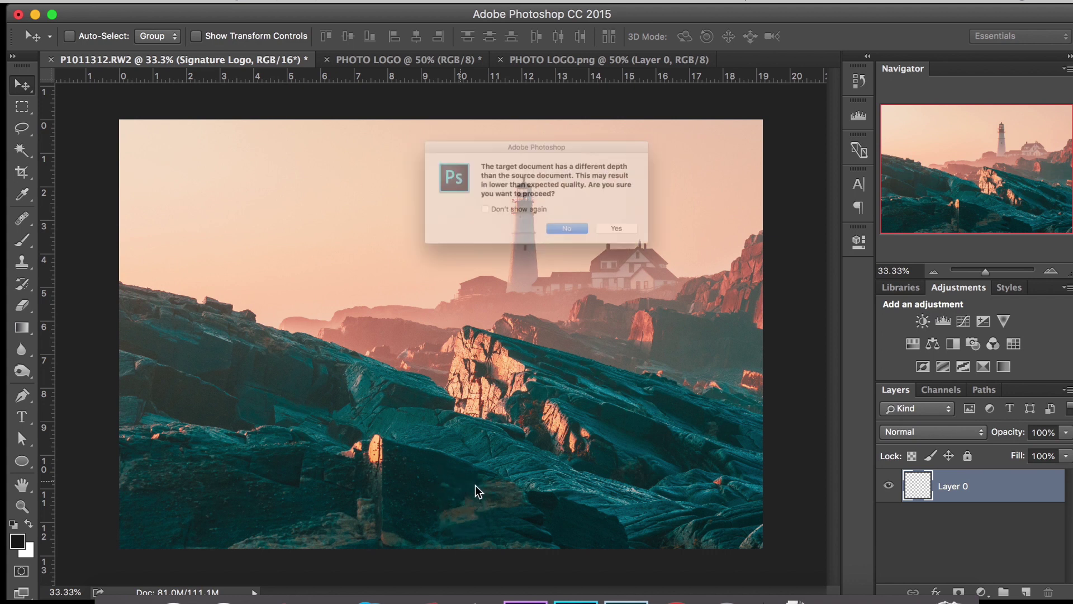
pyautogui.click(679, 247)
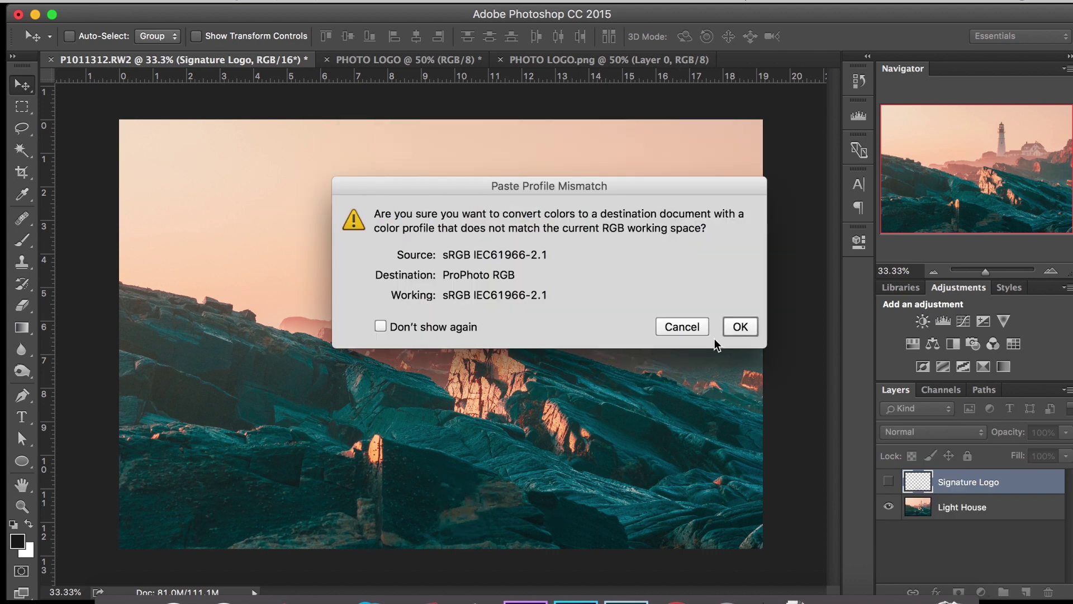
pyautogui.click(735, 328)
# Step: Scale the logo to about 71% and place it near the photo's bottom centre
pyautogui.moveTo(432, 421); pyautogui.dragTo(439, 428)
pyautogui.press('super+t')
pyautogui.moveTo(576, 423); pyautogui.dragTo(510, 453)
pyautogui.moveTo(413, 501)
pyautogui.mouseDown()
pyautogui.moveTo(436, 481)
pyautogui.moveTo(427, 513)
pyautogui.mouseUp()
pyautogui.press('Return')
pyautogui.press('Delete')
pyautogui.click(889, 483)
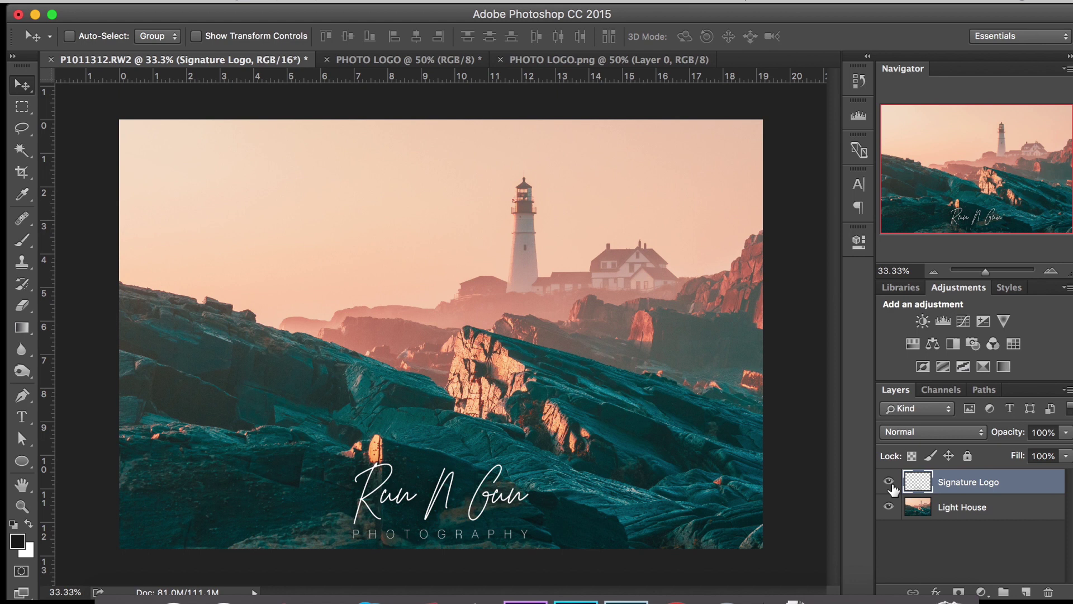